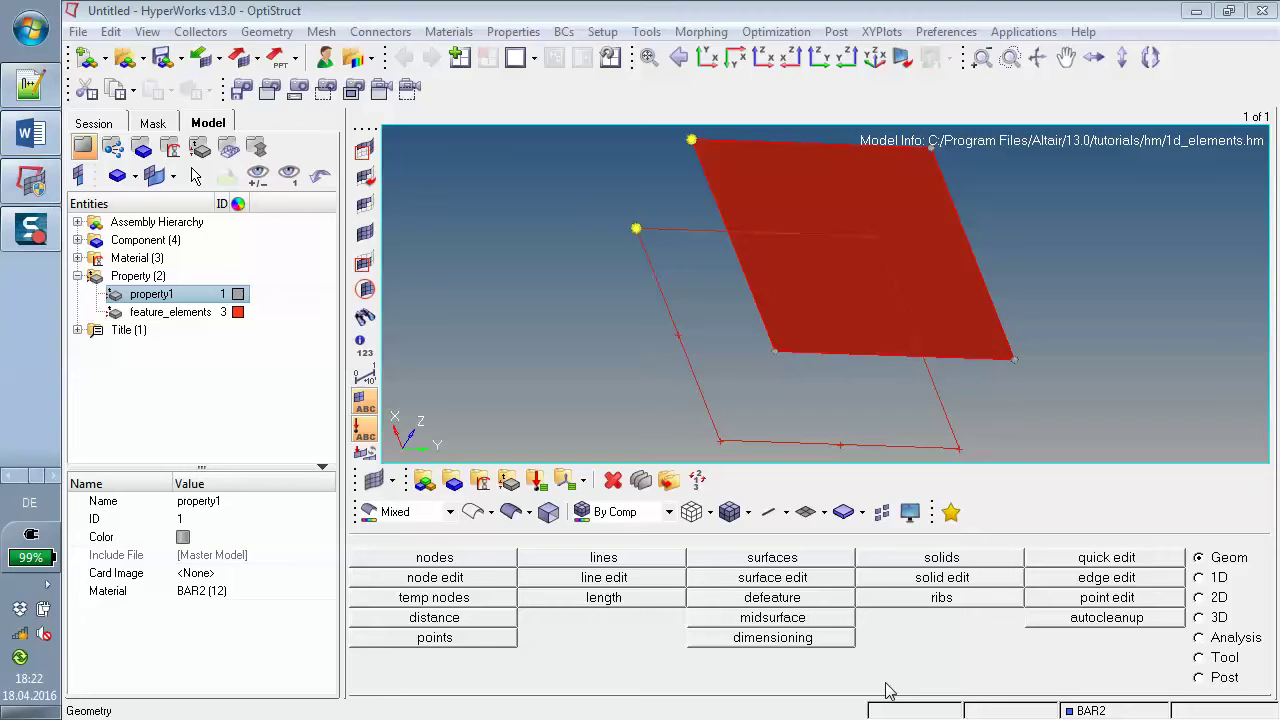
Step: Set the card image of property1 to PBAR
click(326, 573)
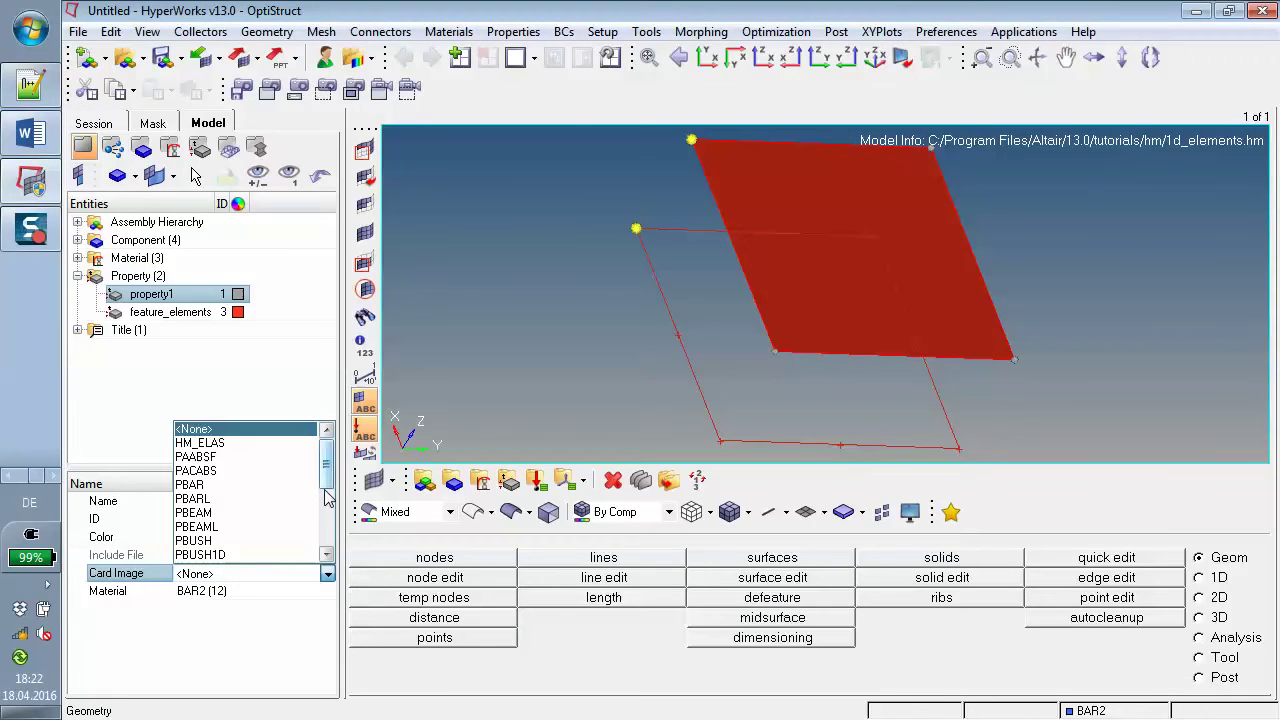
click(216, 486)
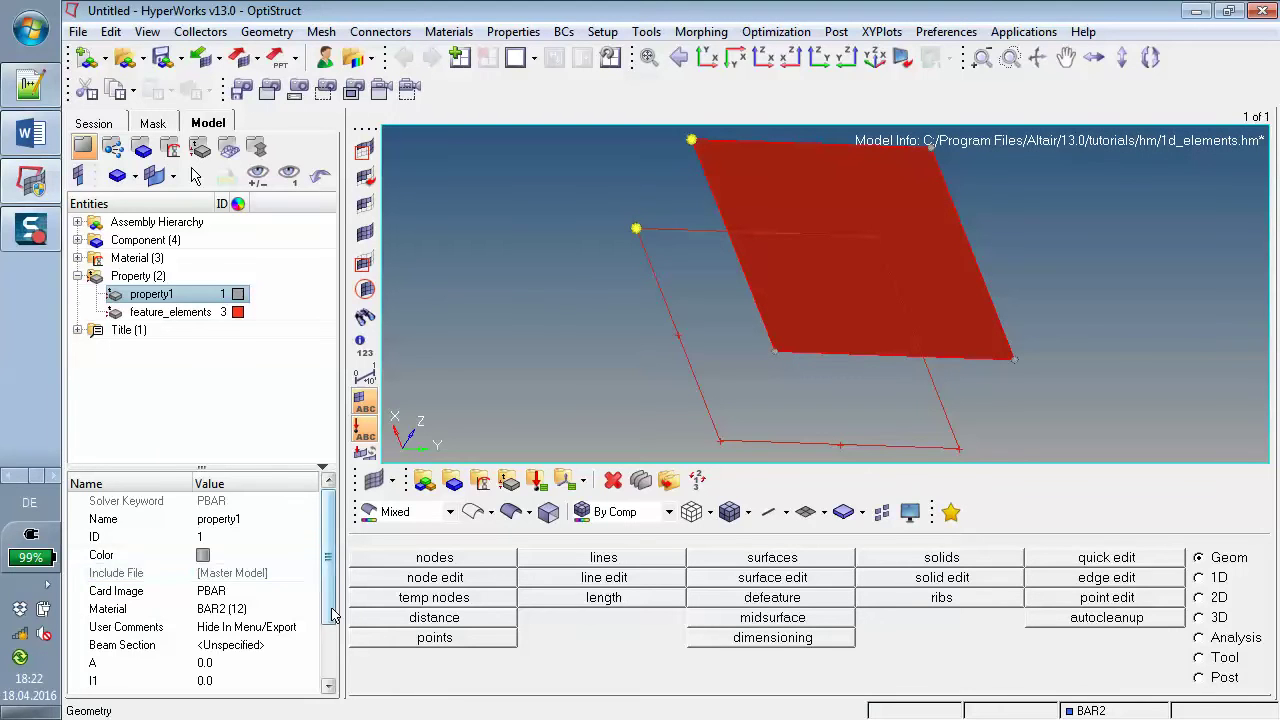
scroll(333, 616, down, 2)
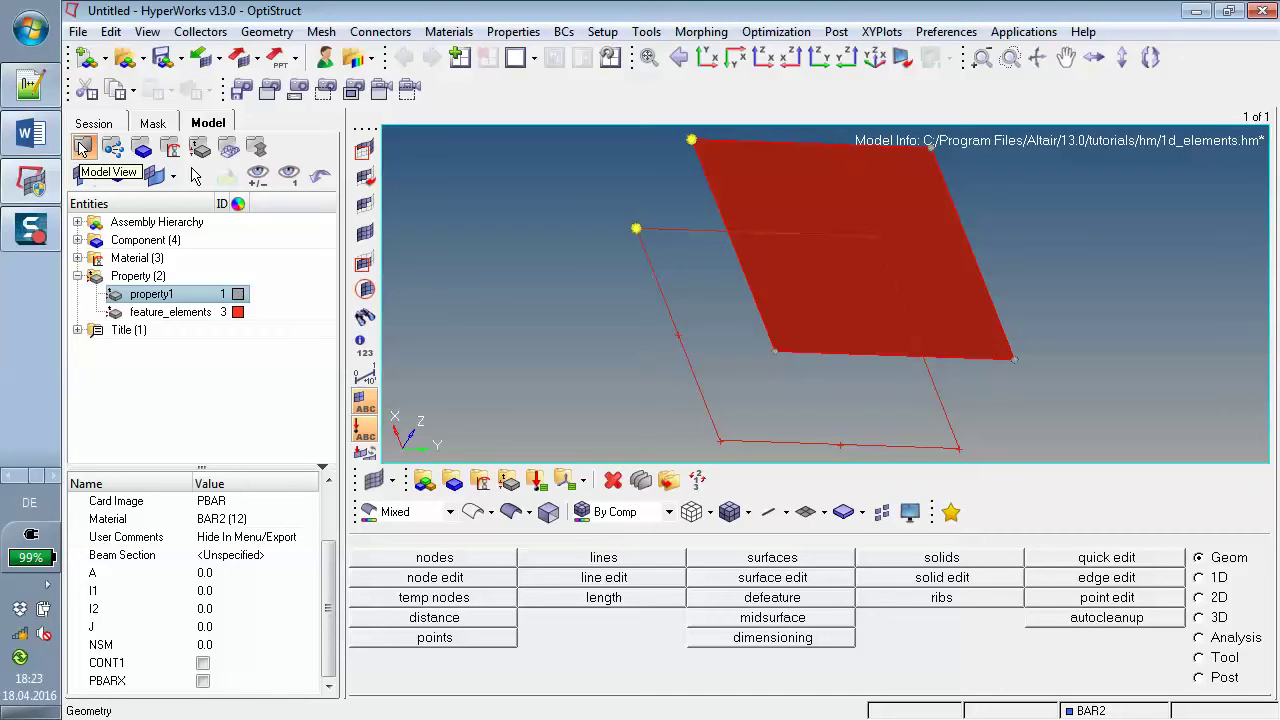
Step: Create a standard OptiStruct H beam section with default dimensions in HyperBeam, and return to the model view
click(257, 149)
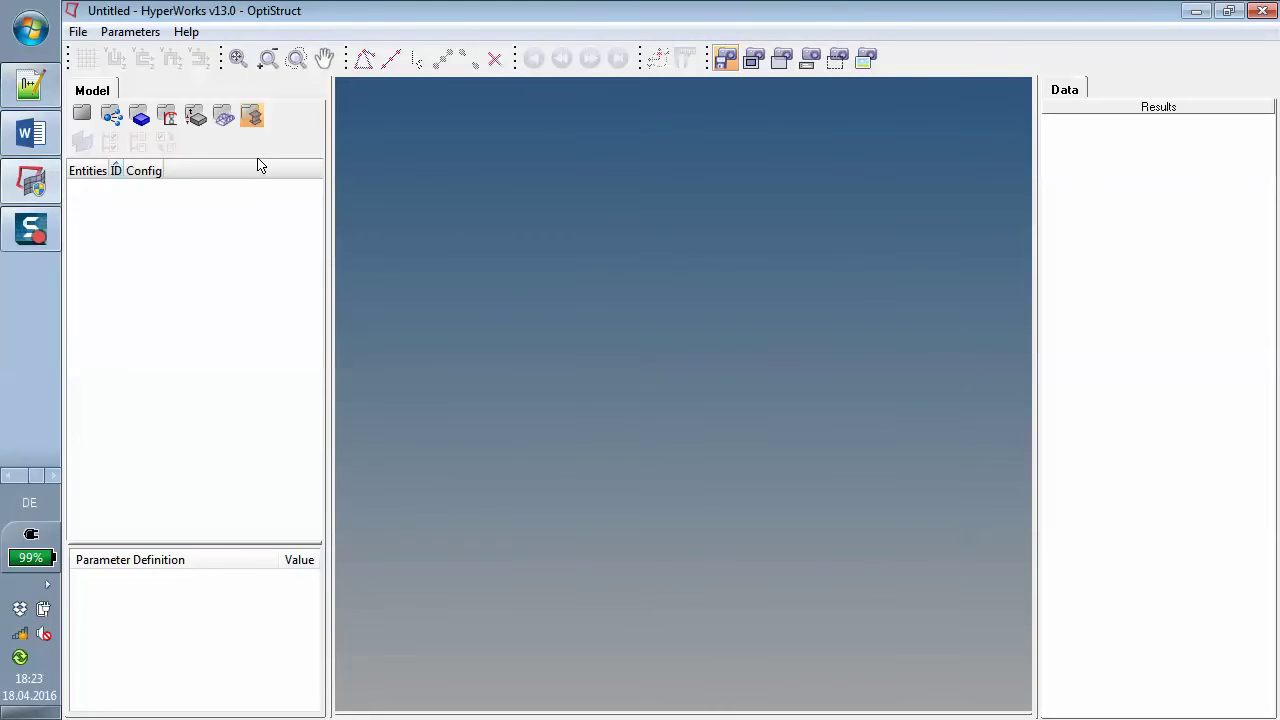
right_click(196, 240)
mouse_move(210, 250)
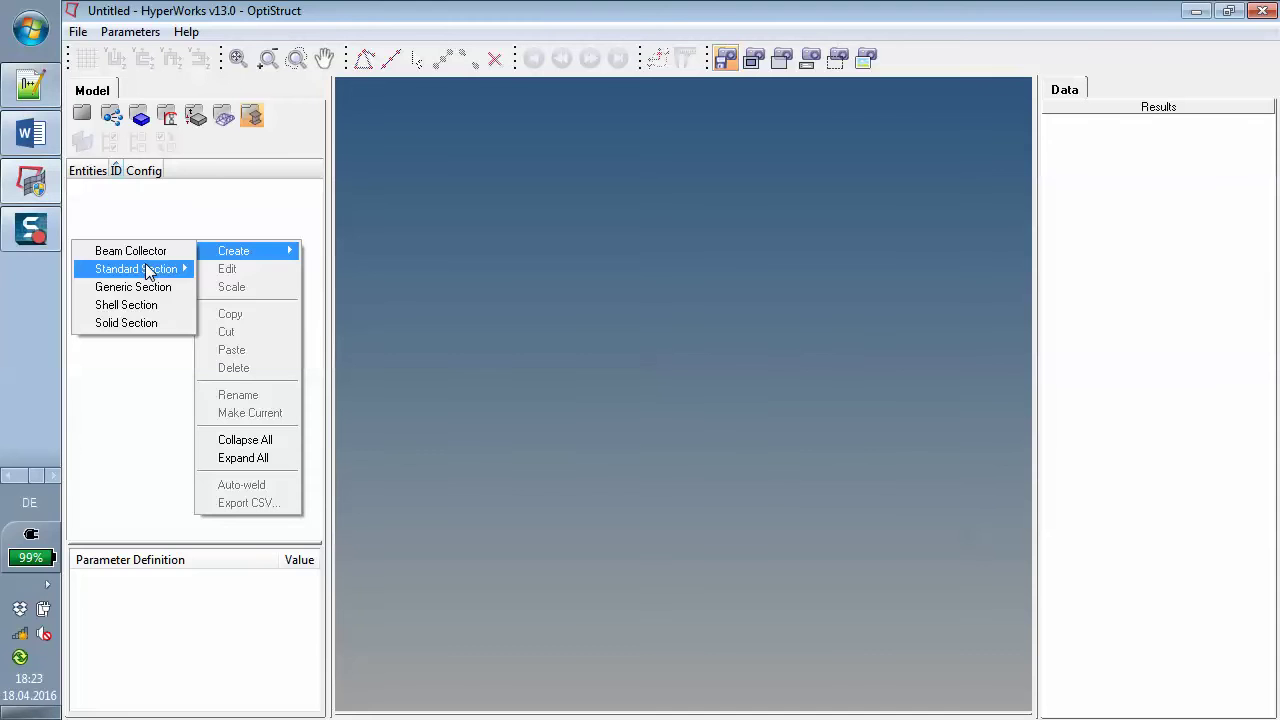
mouse_move(150, 268)
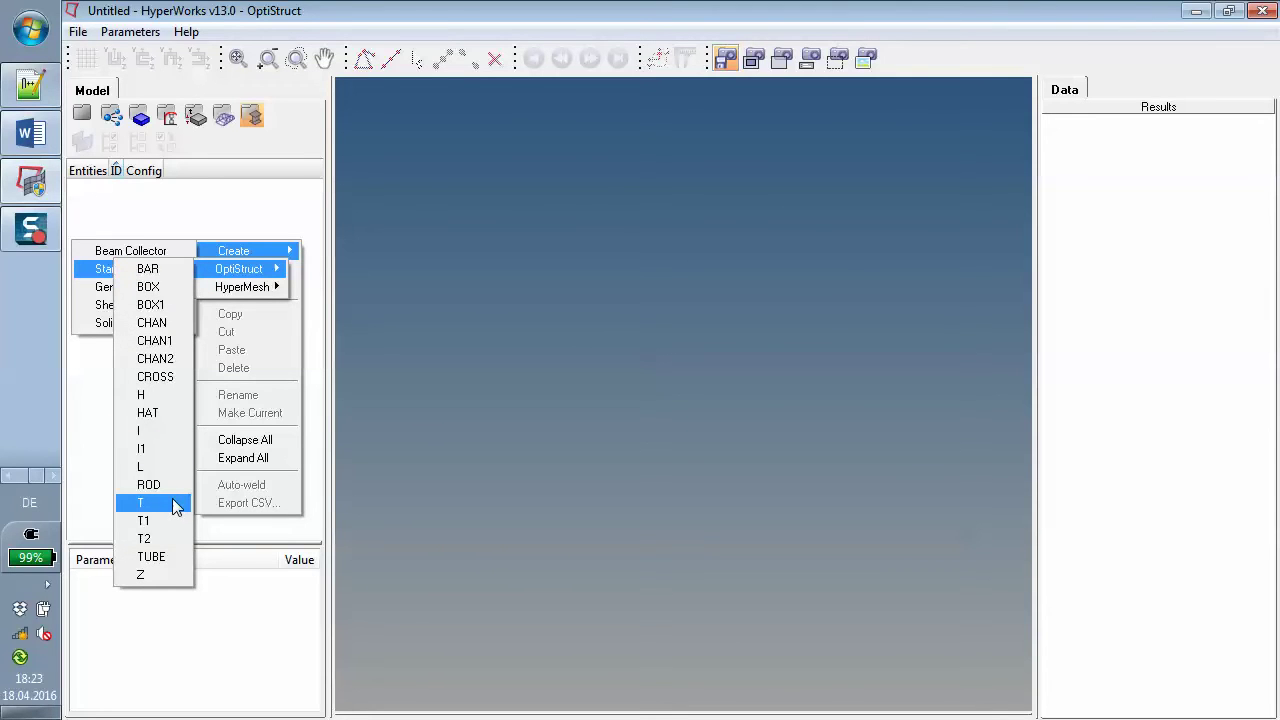
click(183, 402)
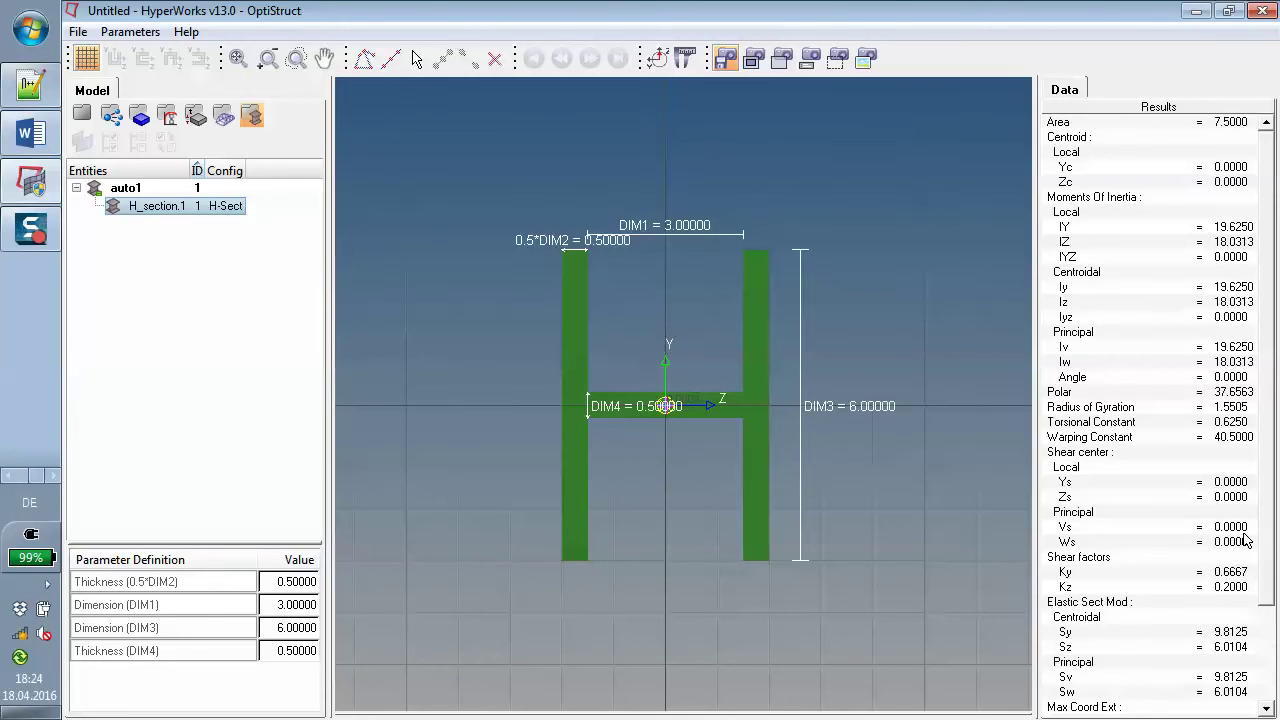
click(85, 117)
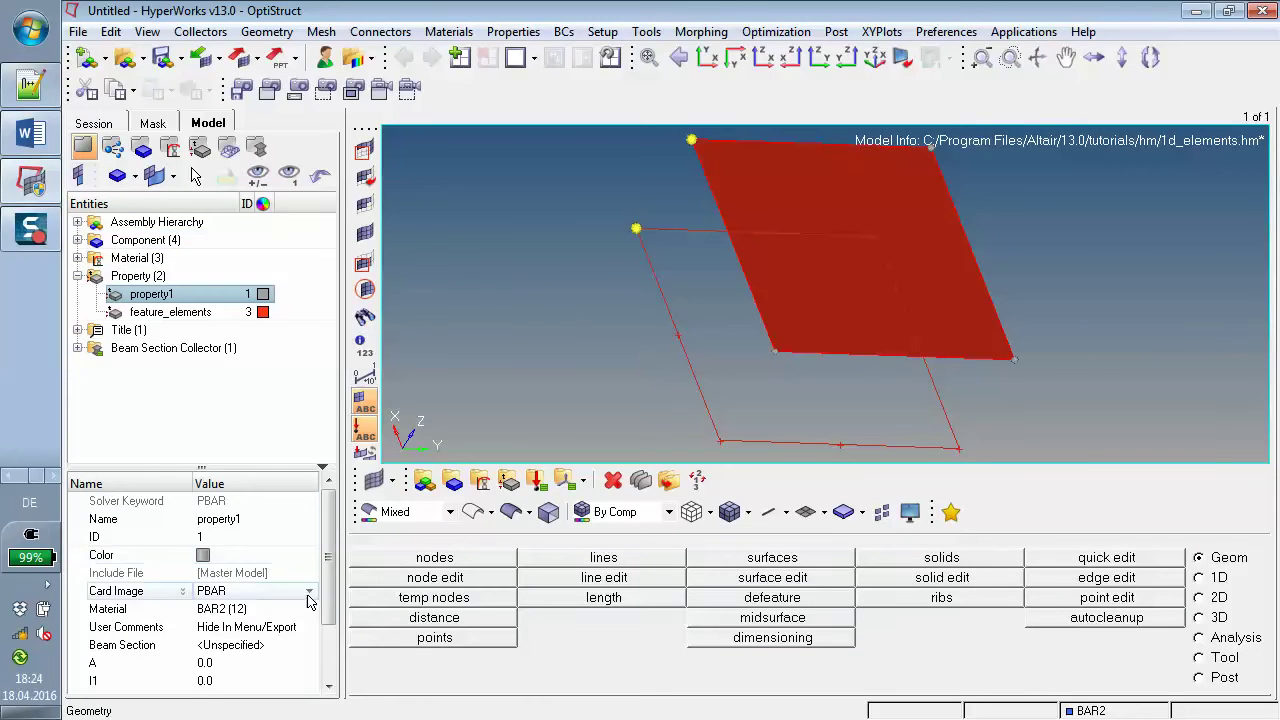
Step: Assign H_section.1 as the beam section of property1
scroll(330, 652, down, 2)
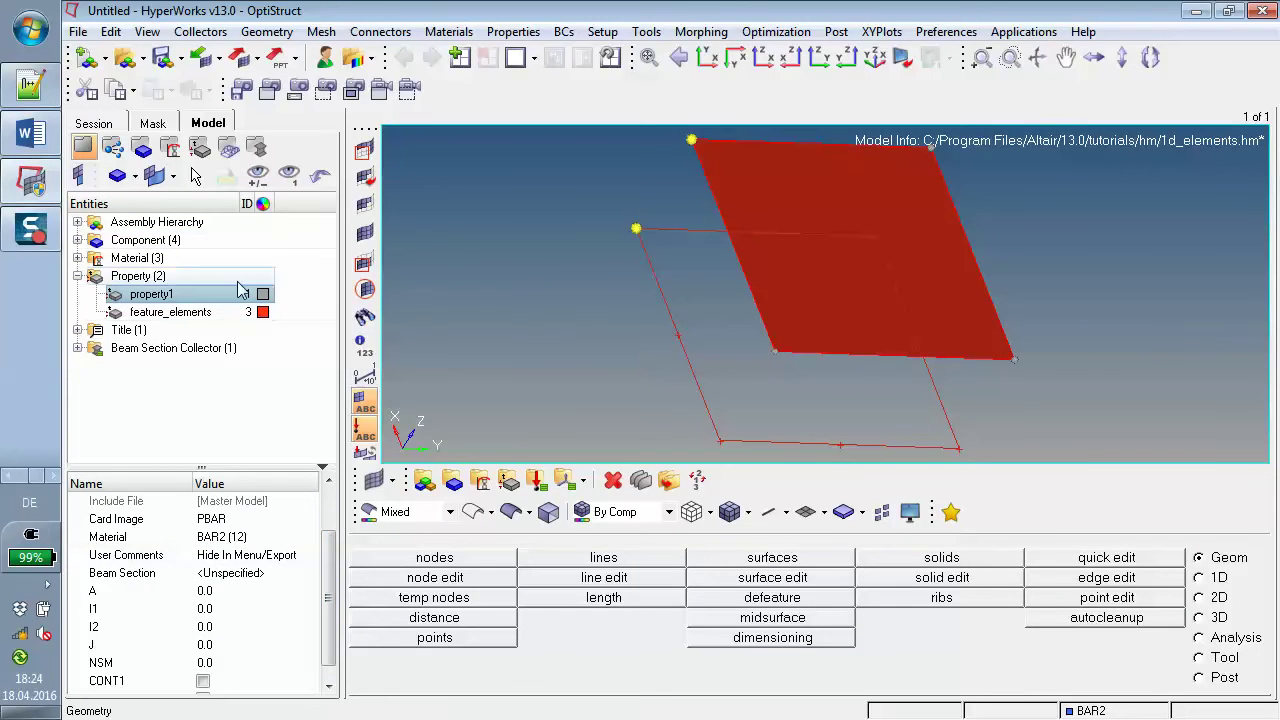
click(238, 575)
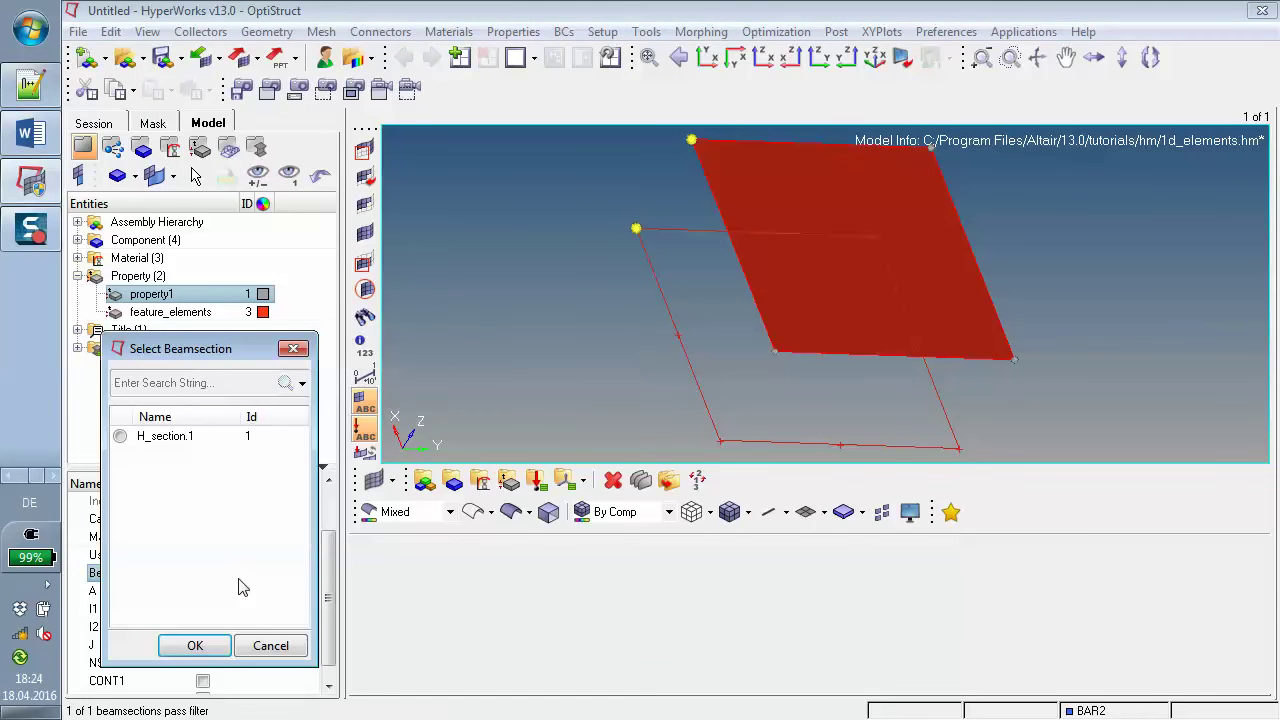
click(155, 440)
click(195, 645)
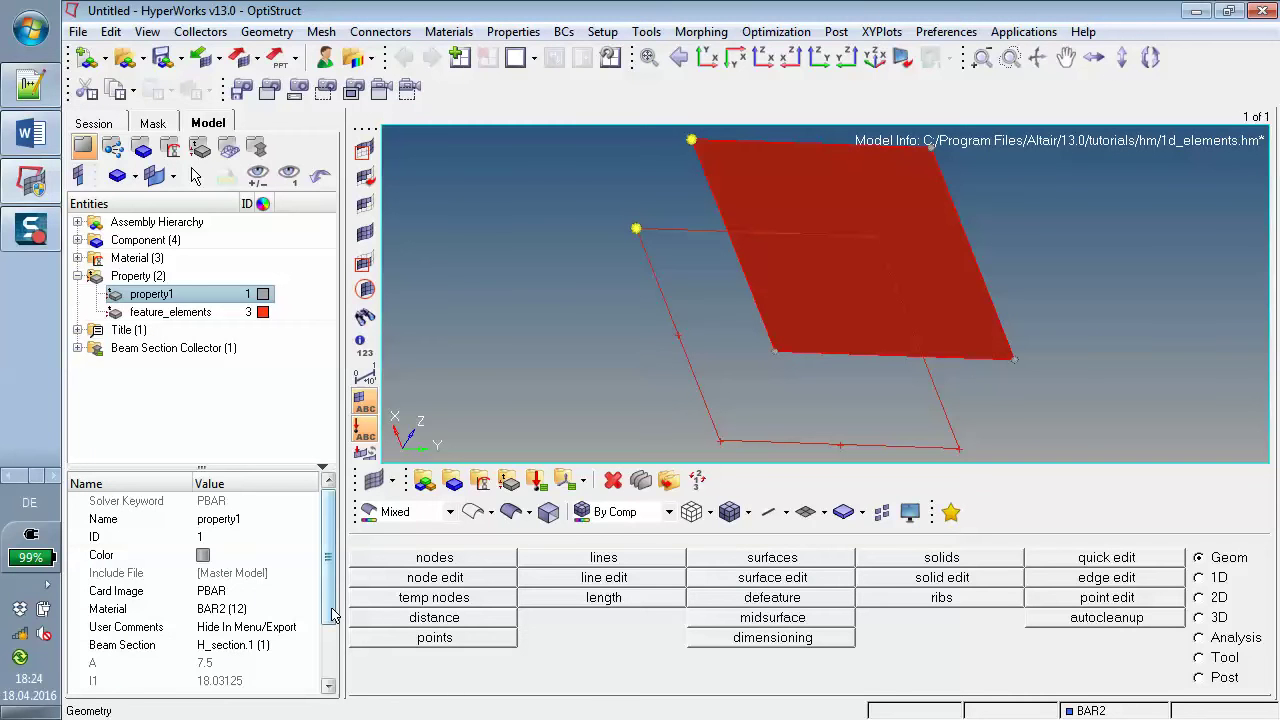
scroll(280, 610, down, 2)
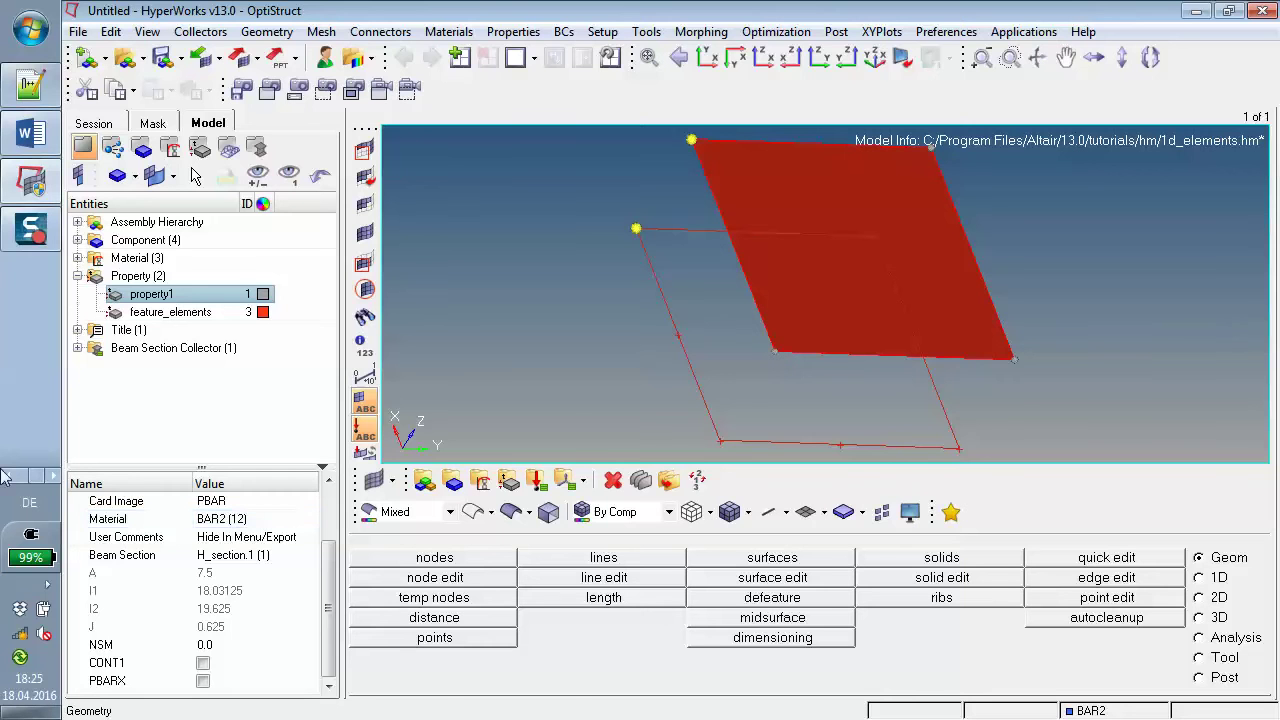
Step: Assign property1 to the BAR2 component and review the values of property1
click(77, 240)
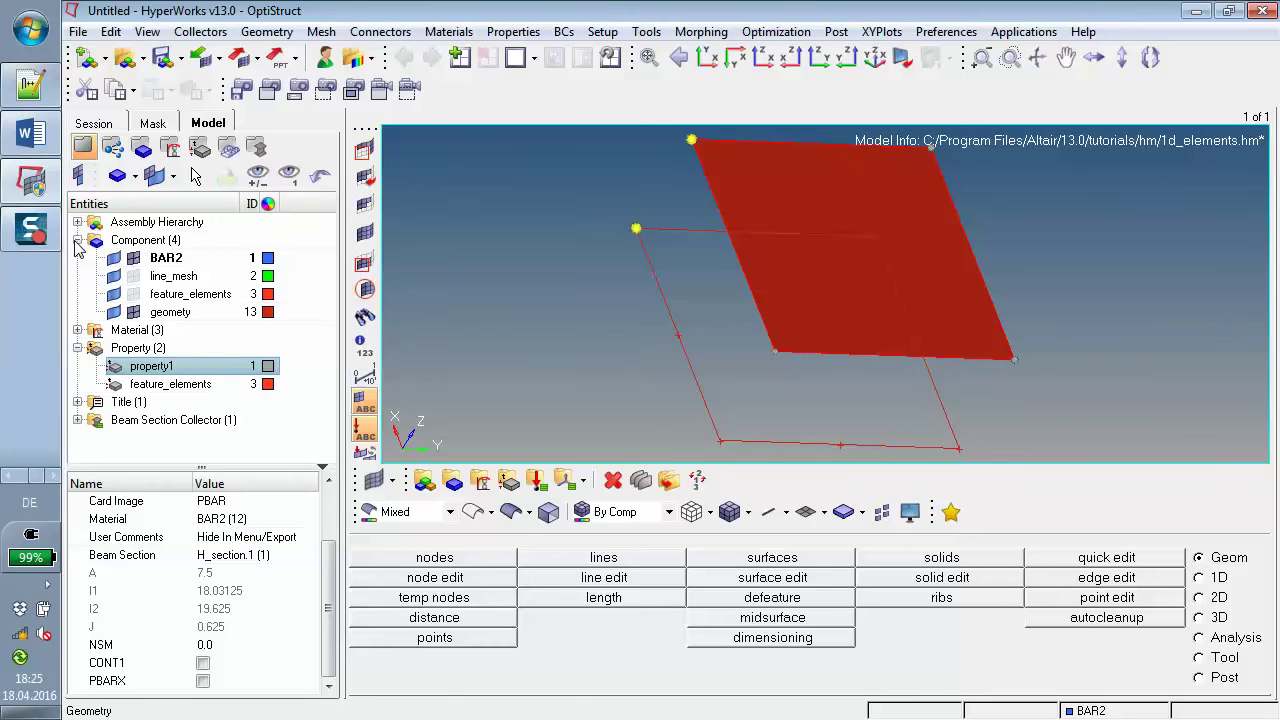
click(155, 258)
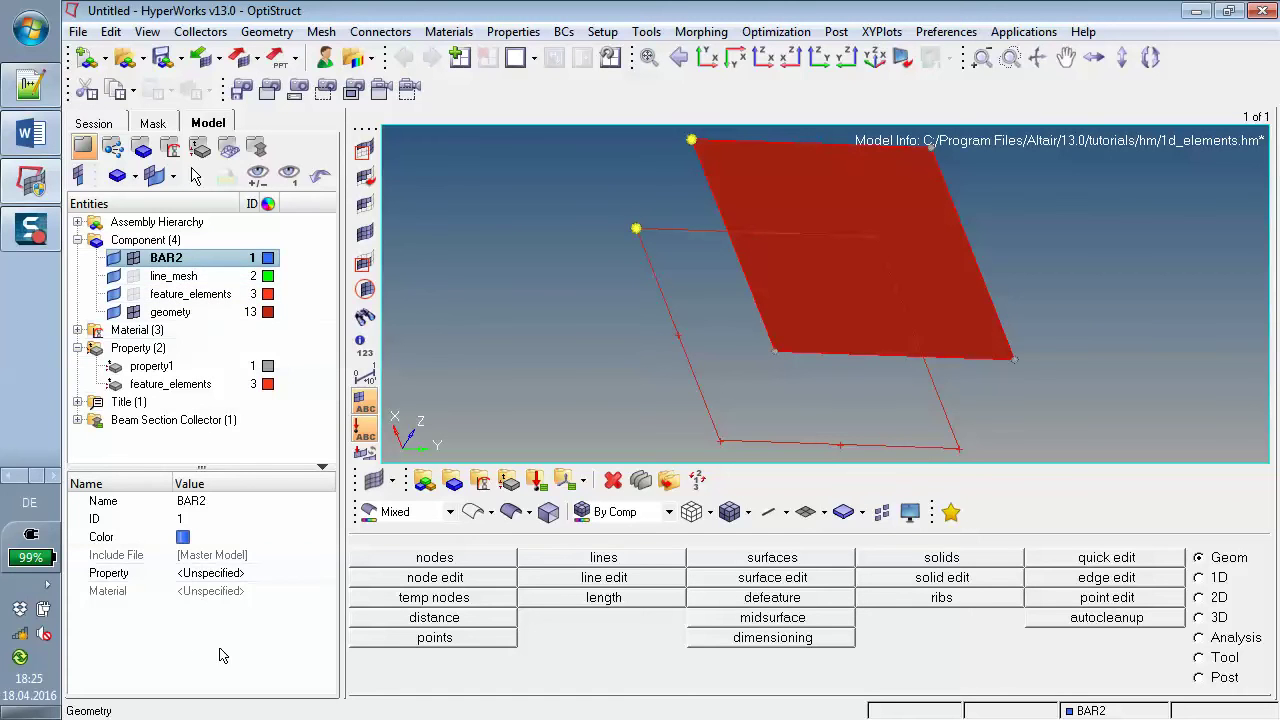
click(230, 575)
click(231, 575)
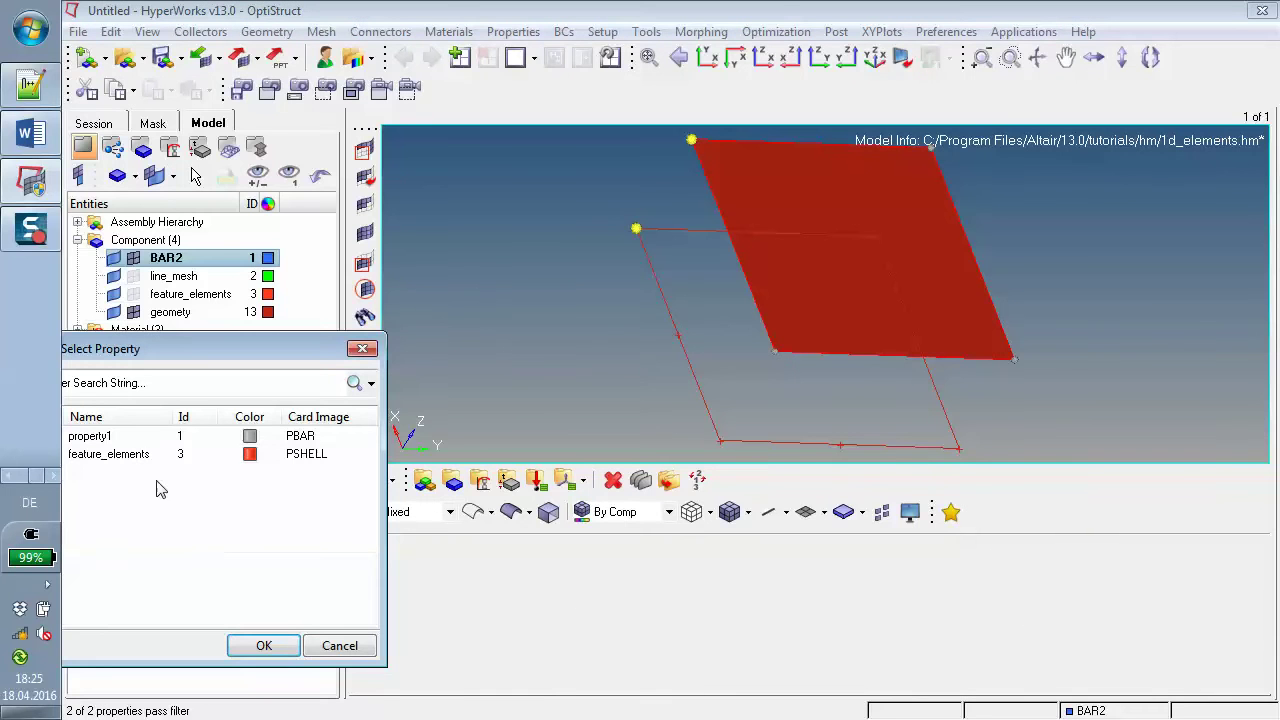
drag(226, 349, 656, 352)
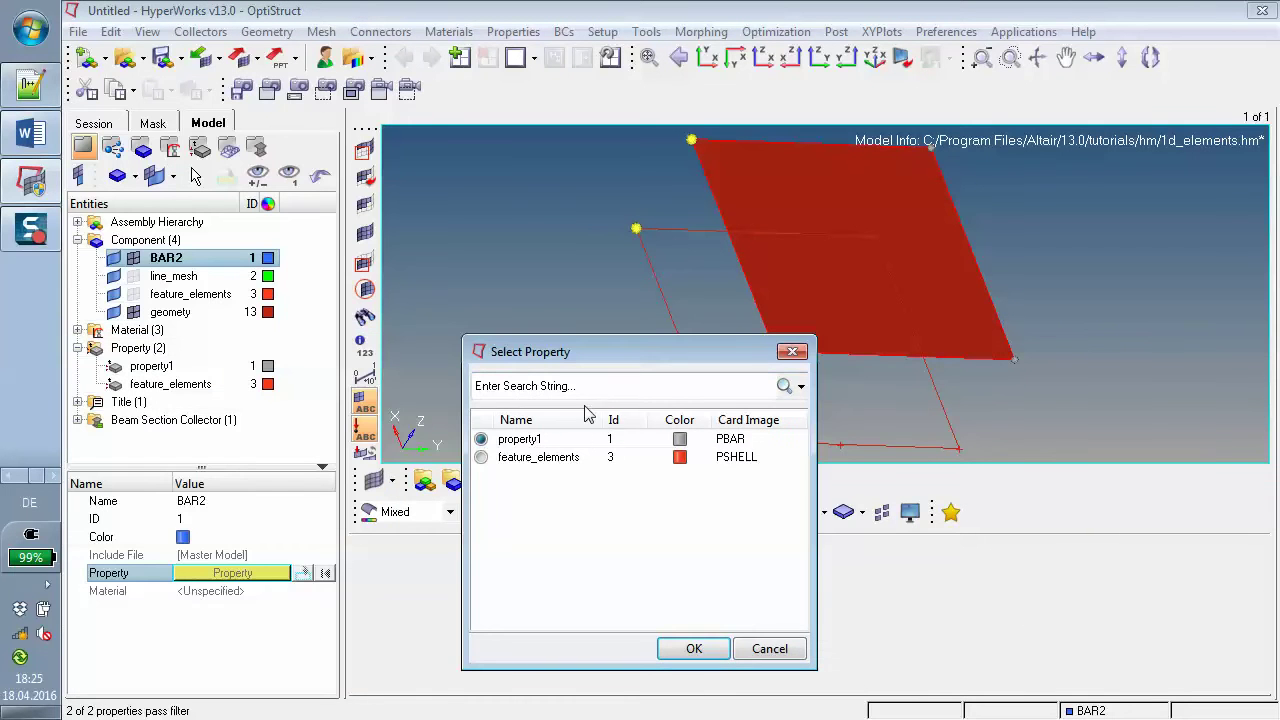
click(697, 649)
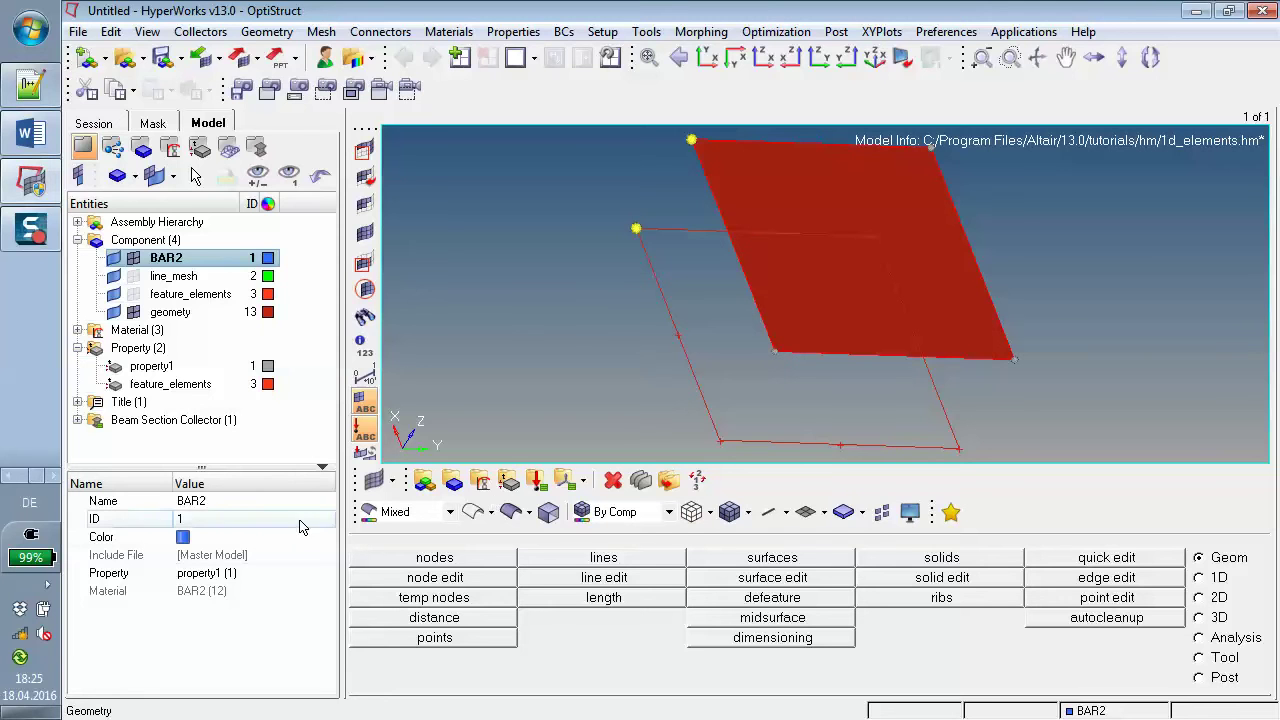
click(148, 367)
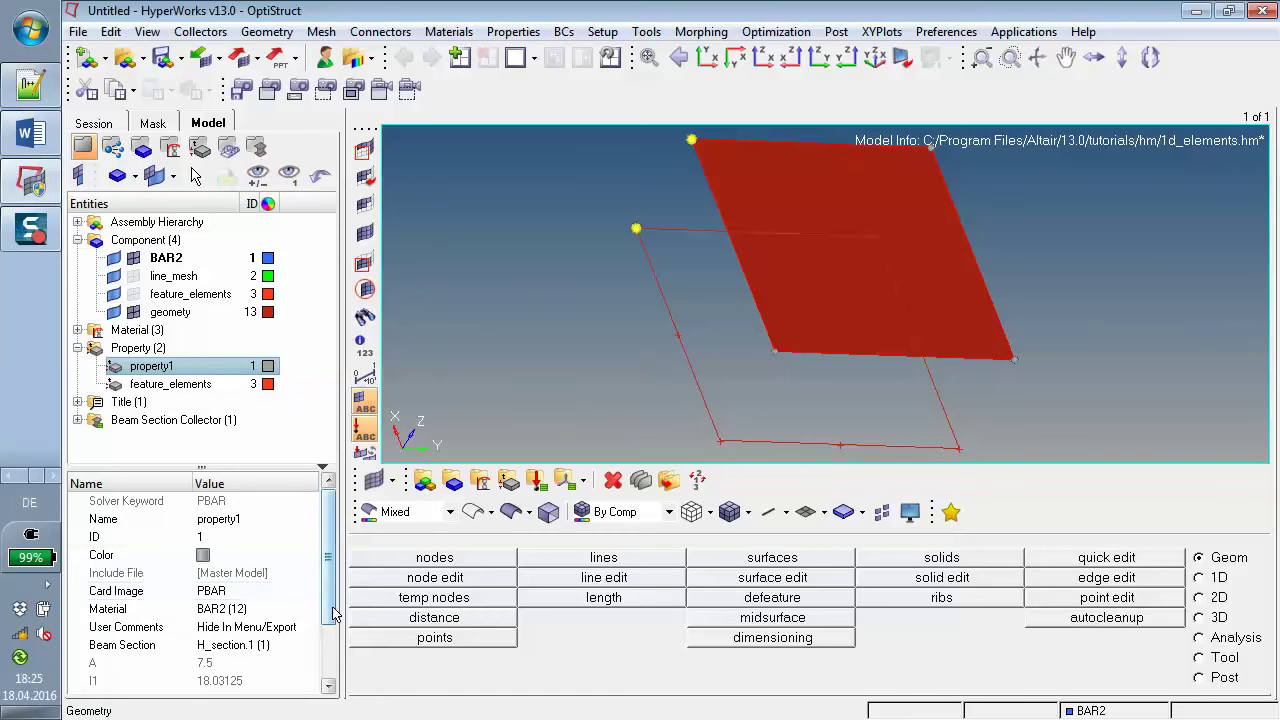
scroll(330, 680, down, 2)
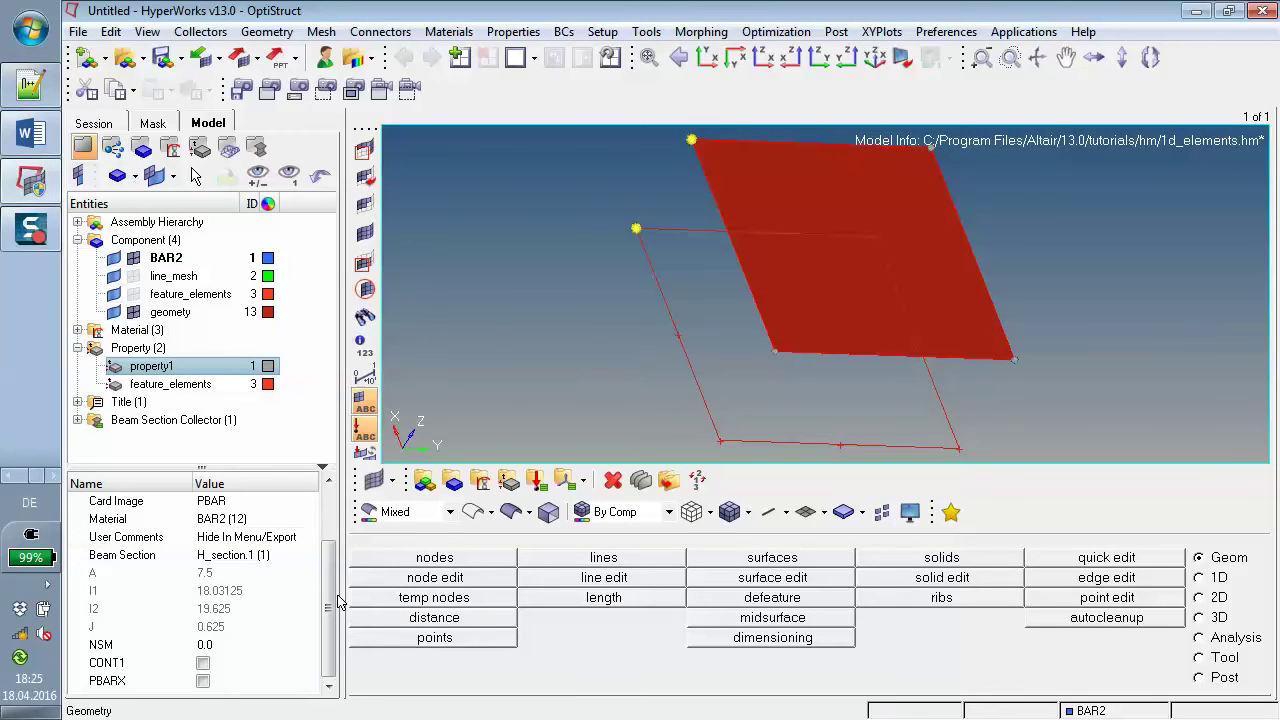
drag(337, 585, 280, 495)
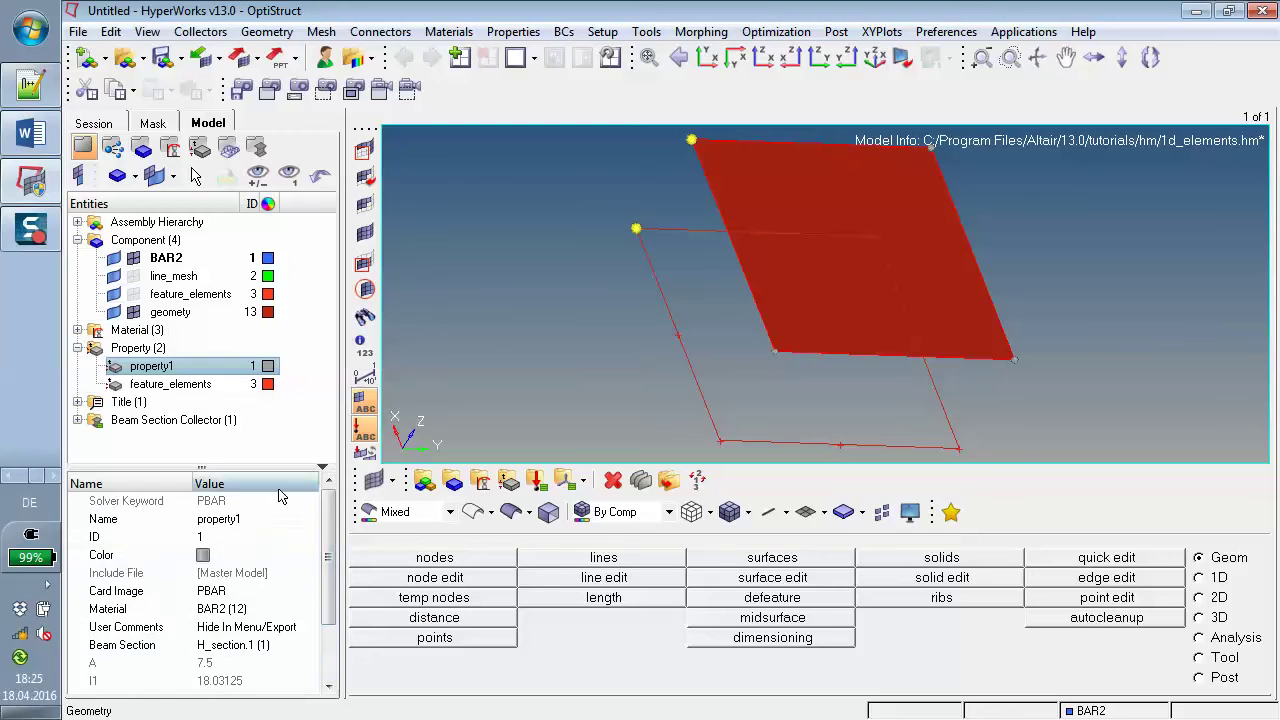
Step: Give the BAR2 material the MAT1 card image with E set to 210000.0 and NU set to 0.3
double_click(137, 330)
click(137, 383)
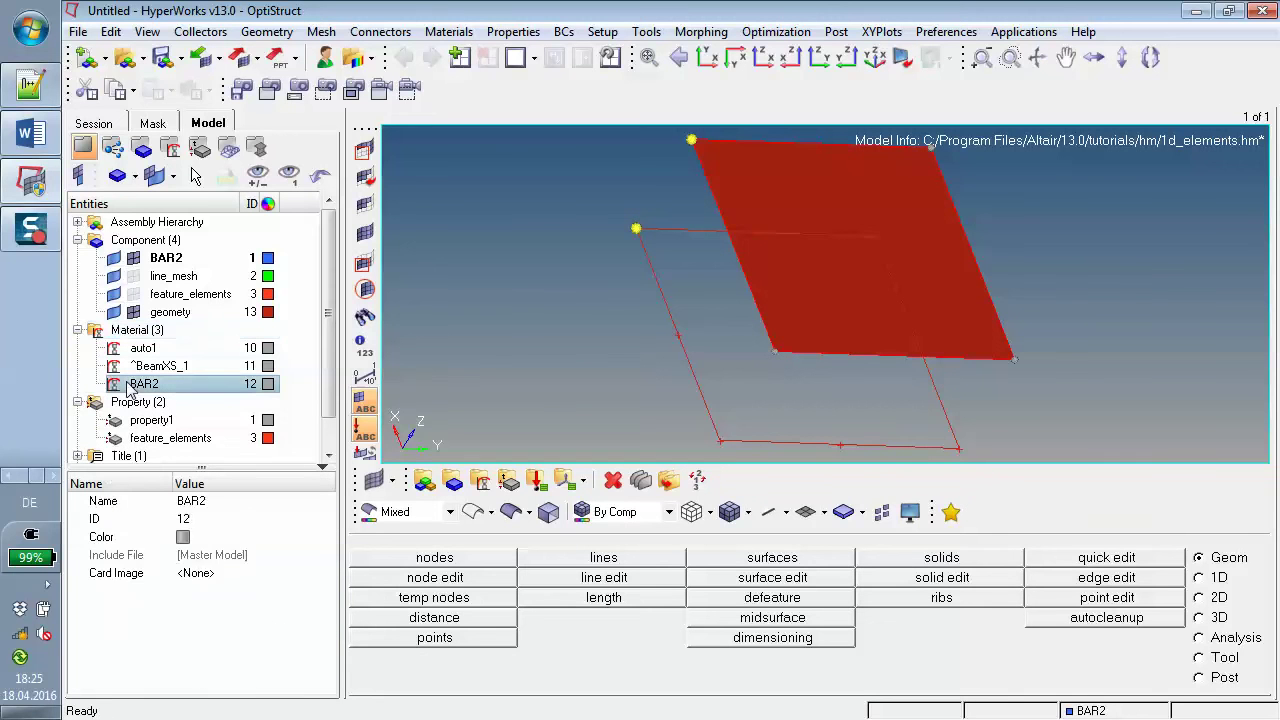
click(238, 576)
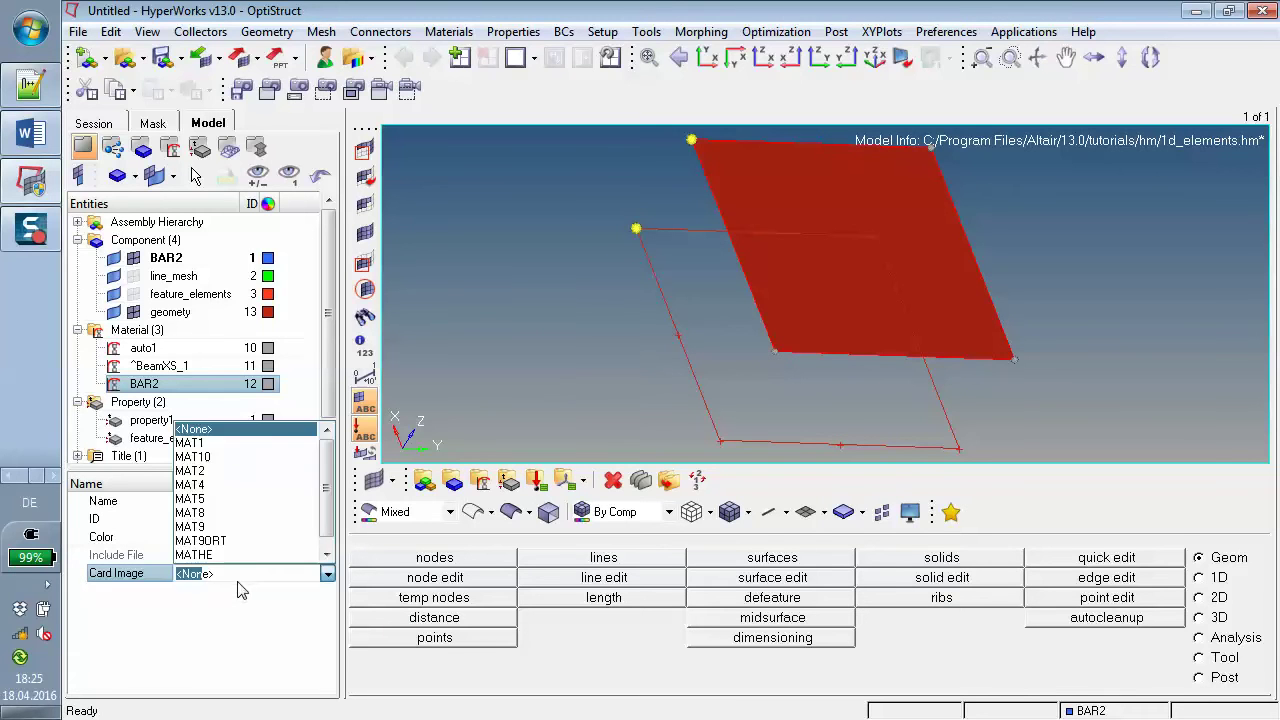
click(219, 443)
click(220, 626)
text(210000.0)
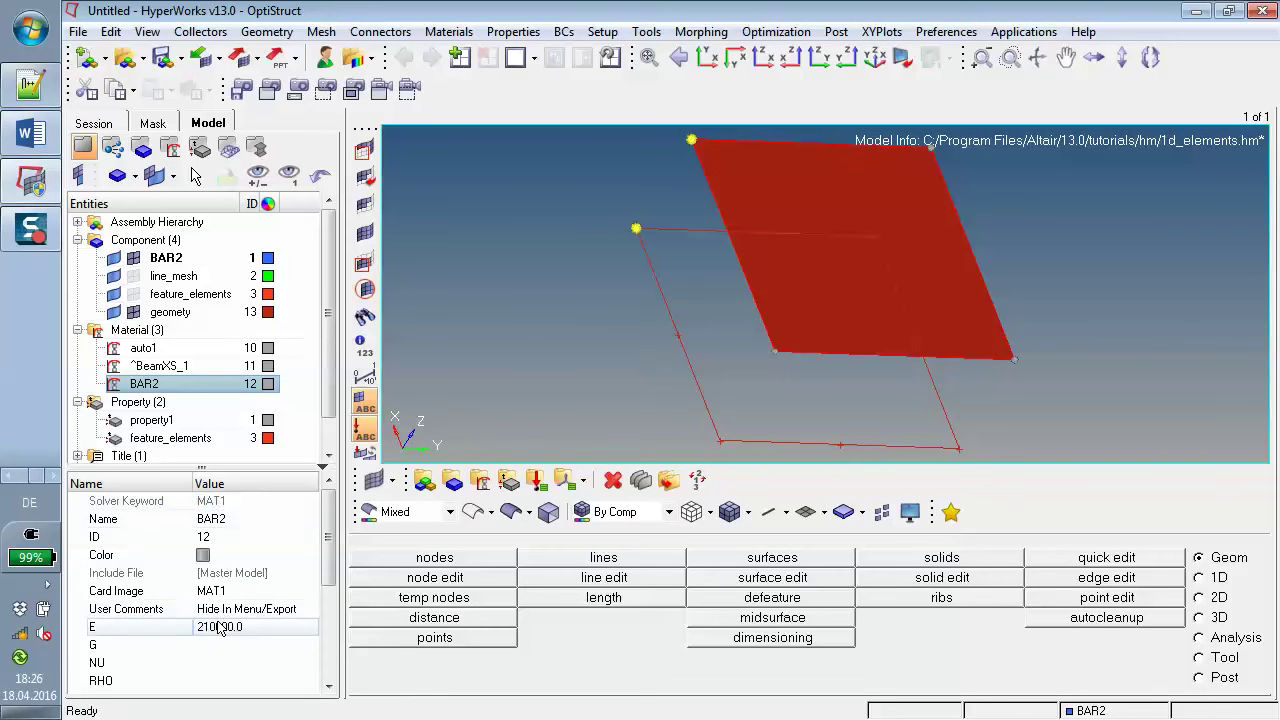
key(Return)
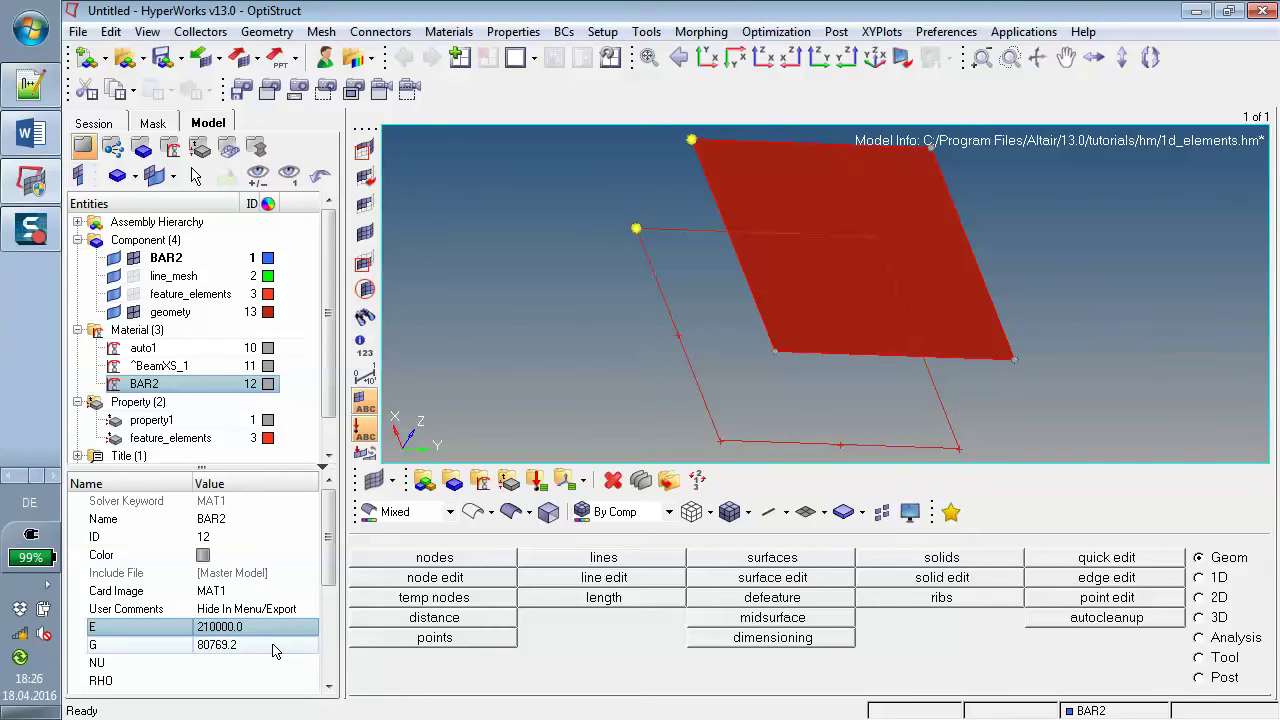
click(270, 662)
key(Return)
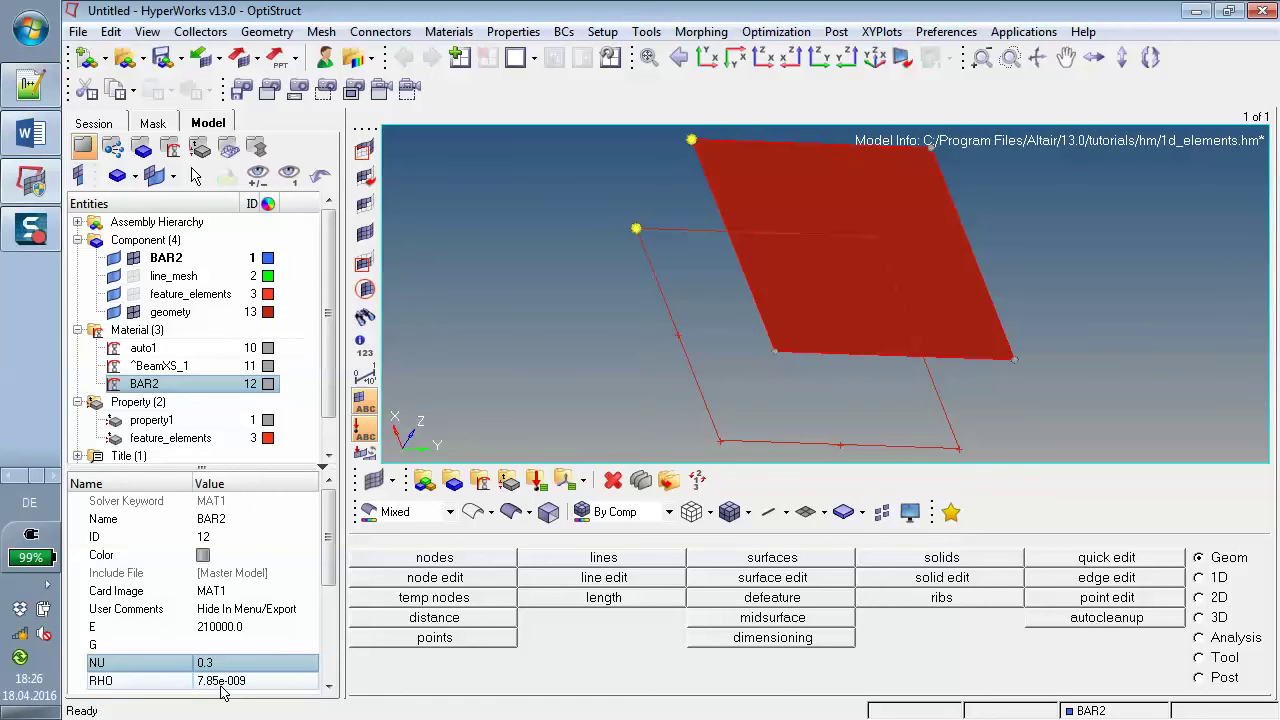
scroll(328, 680, down, 5)
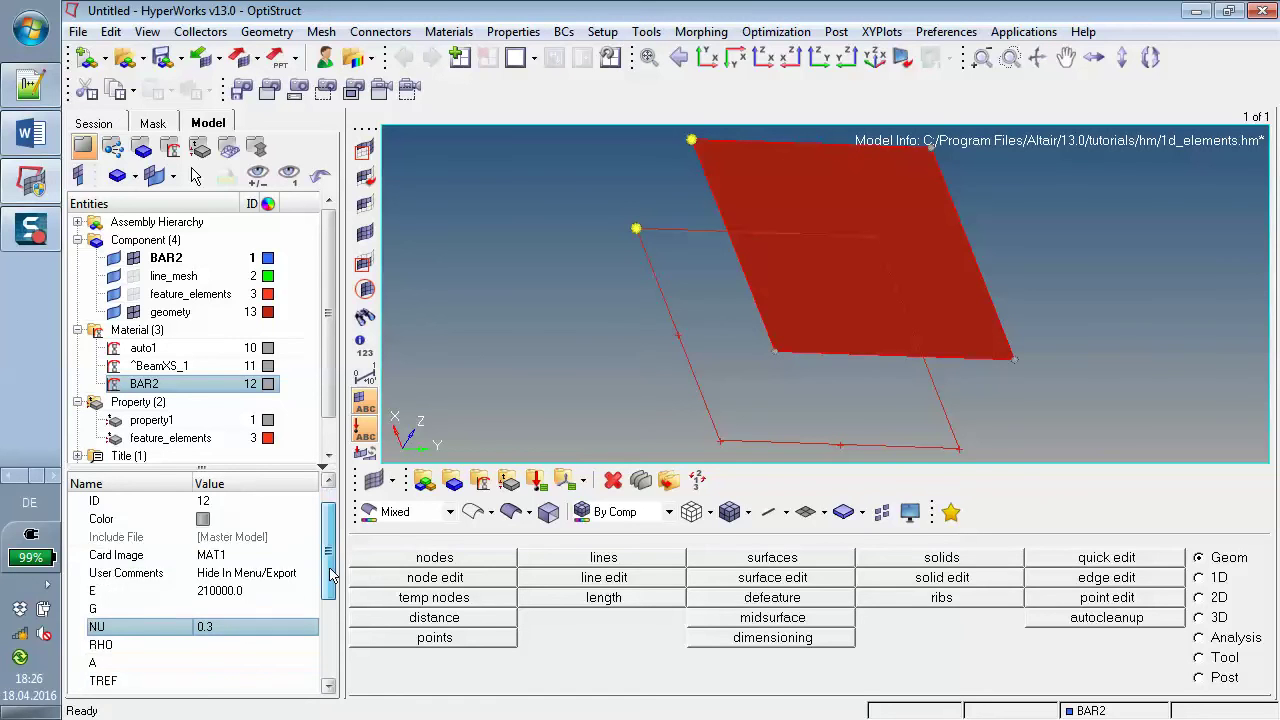
drag(333, 646, 328, 516)
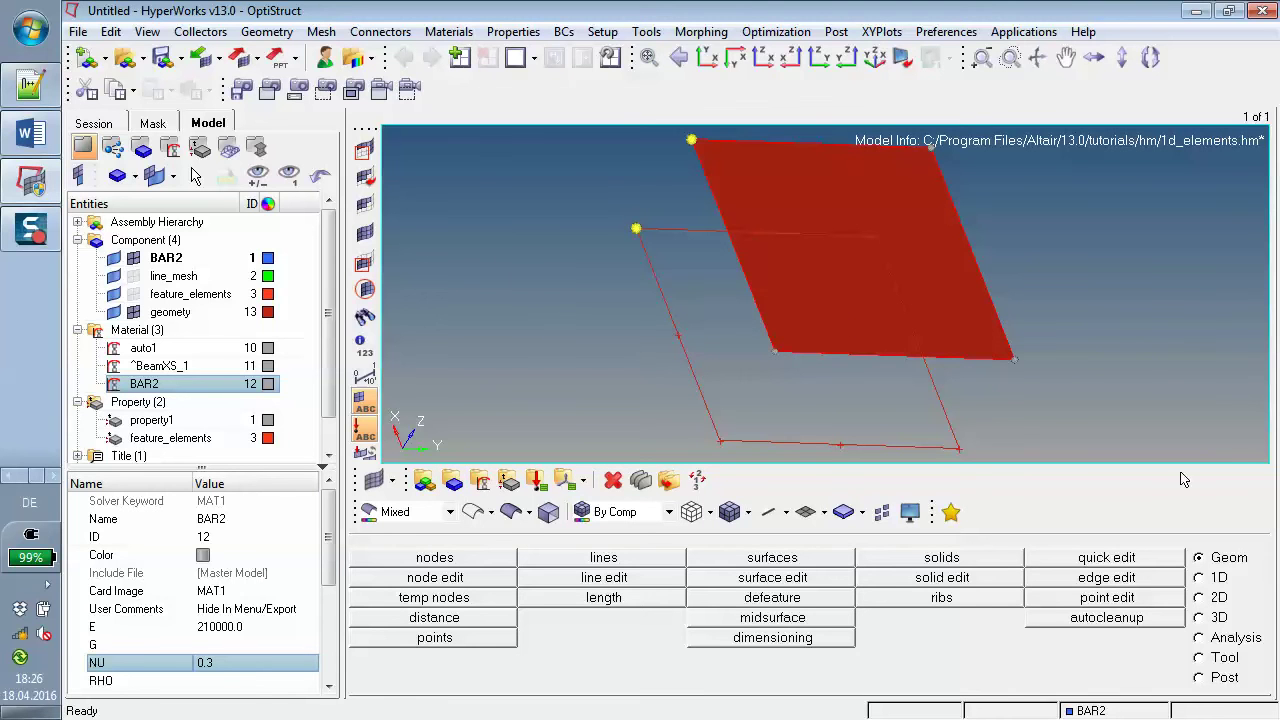
Step: Start creating 1D bar elements with the orientation defined by N1, N2, N3
click(1216, 579)
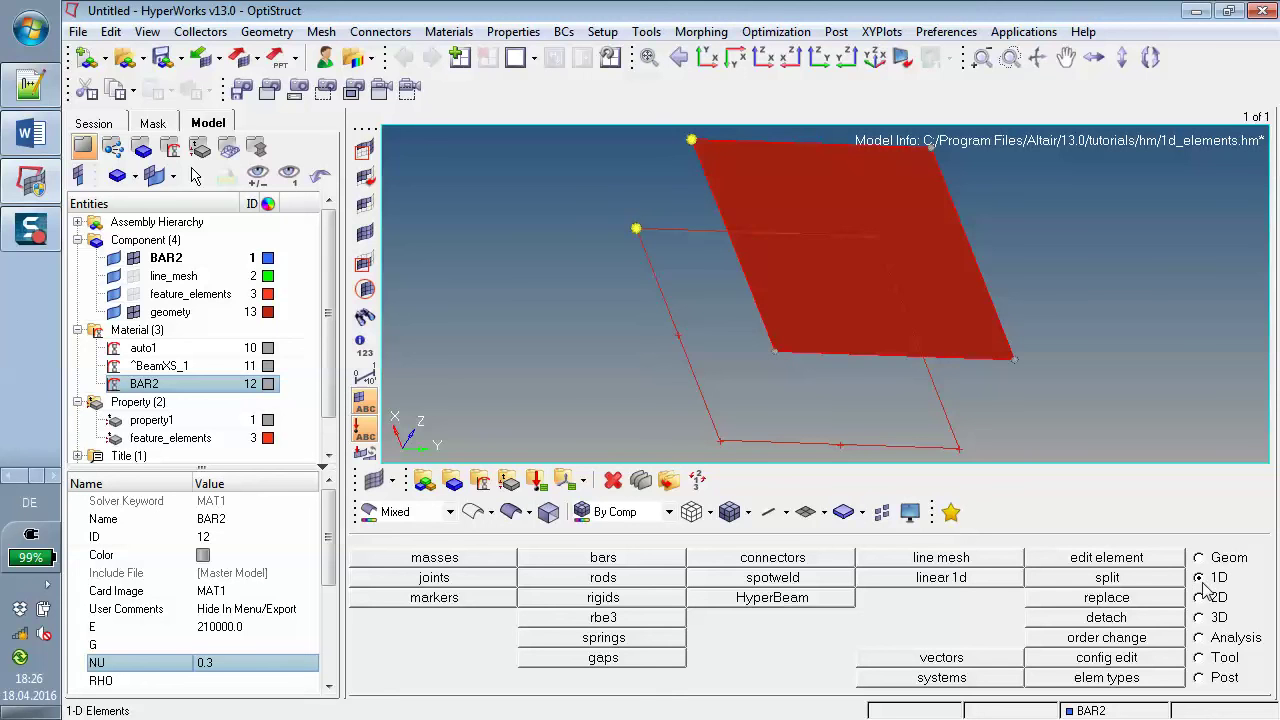
click(636, 566)
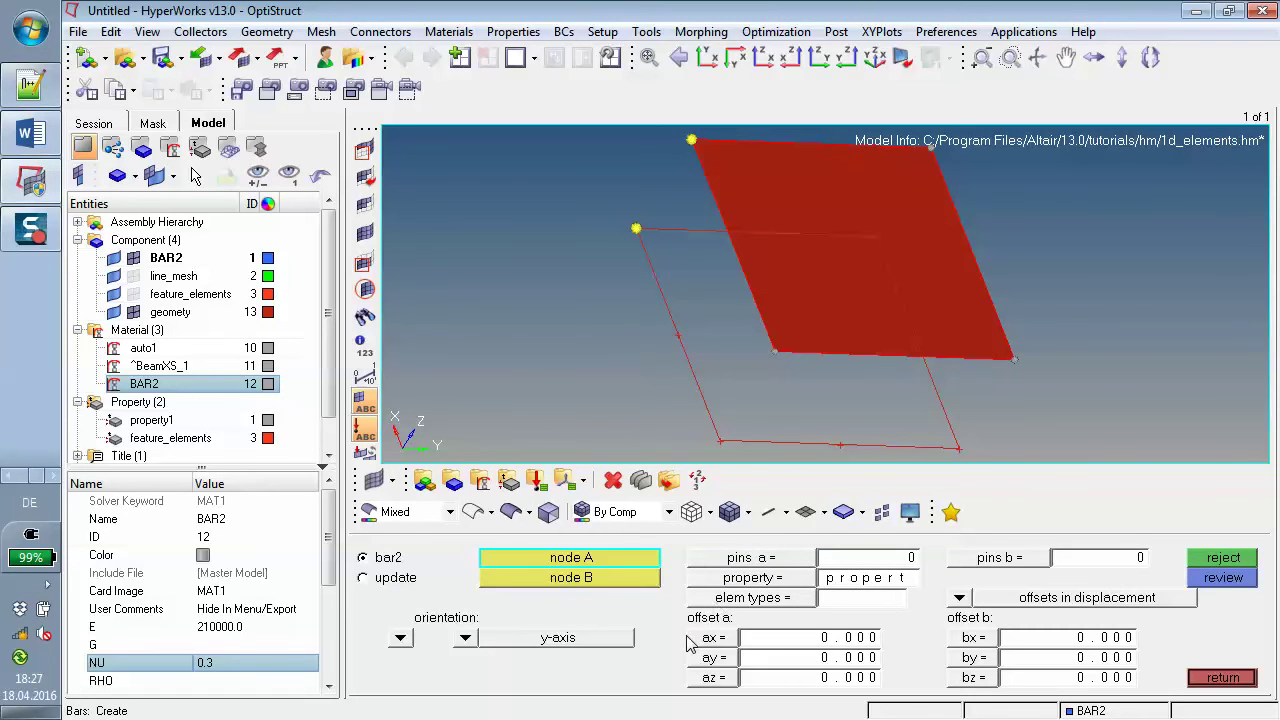
click(465, 638)
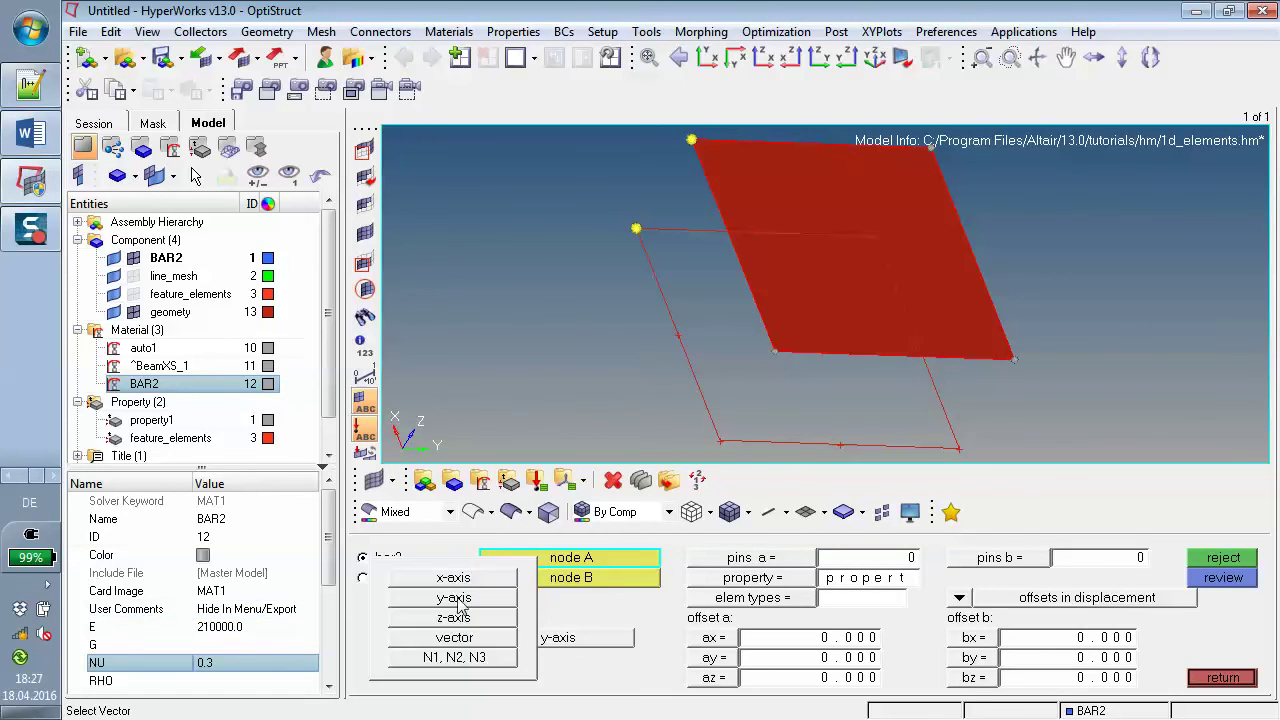
click(459, 661)
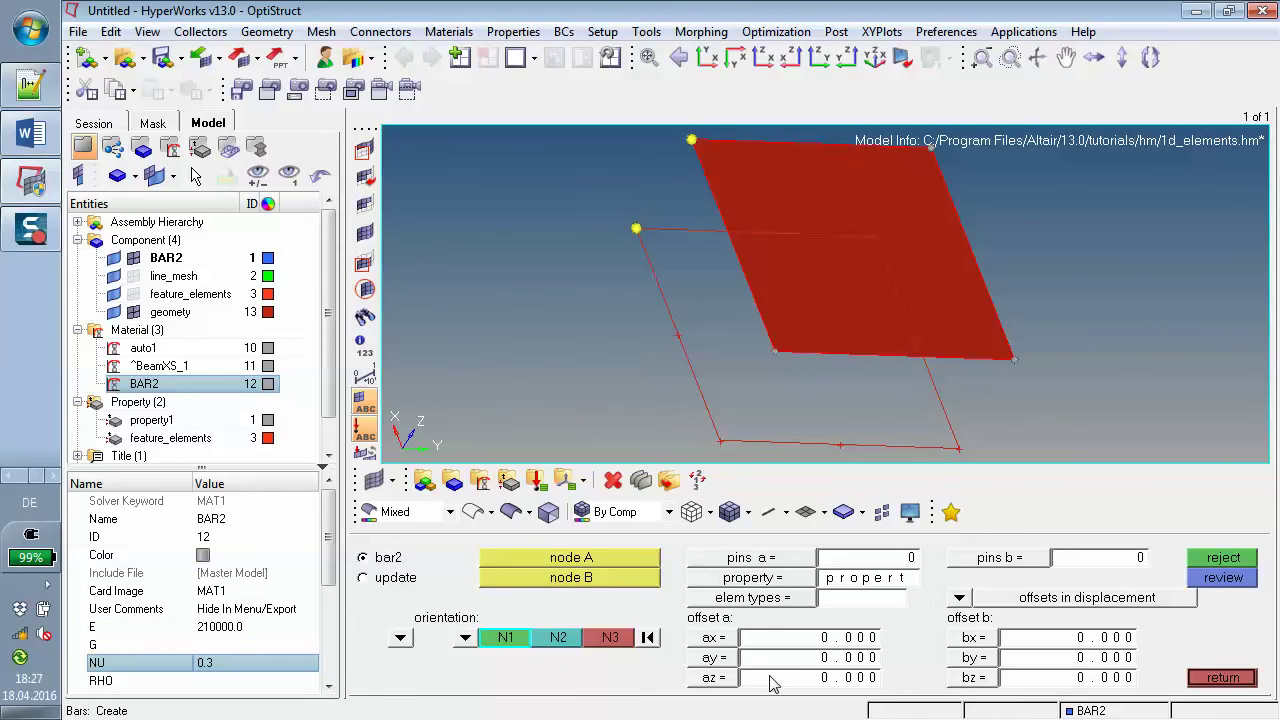
Step: Use property1 as the property and CBAR as the element type for the new bars
click(768, 580)
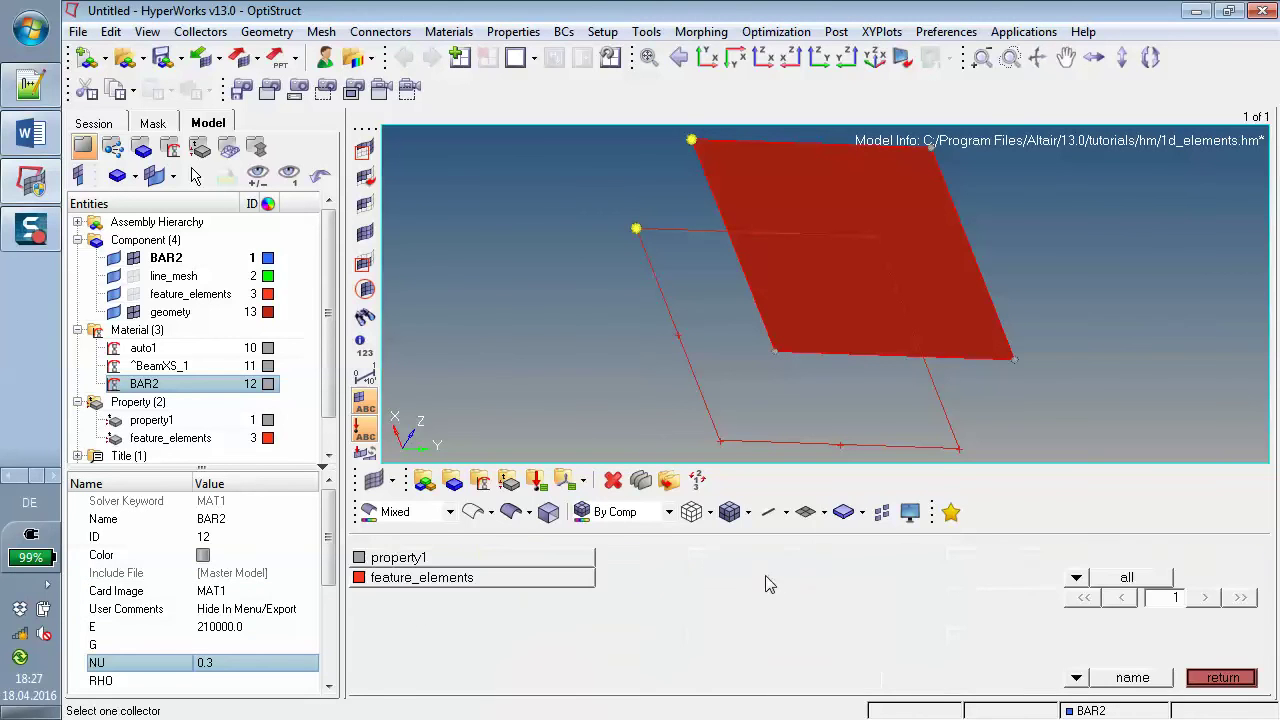
click(1249, 668)
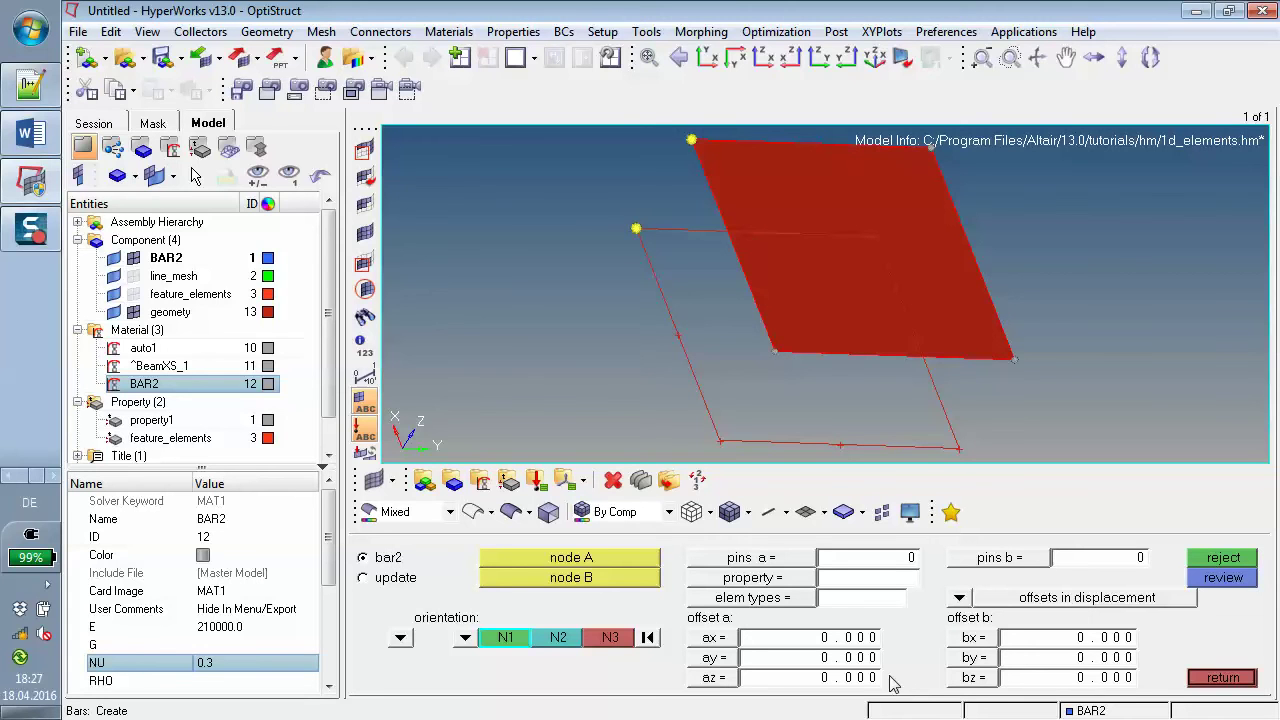
click(782, 580)
click(499, 557)
click(752, 600)
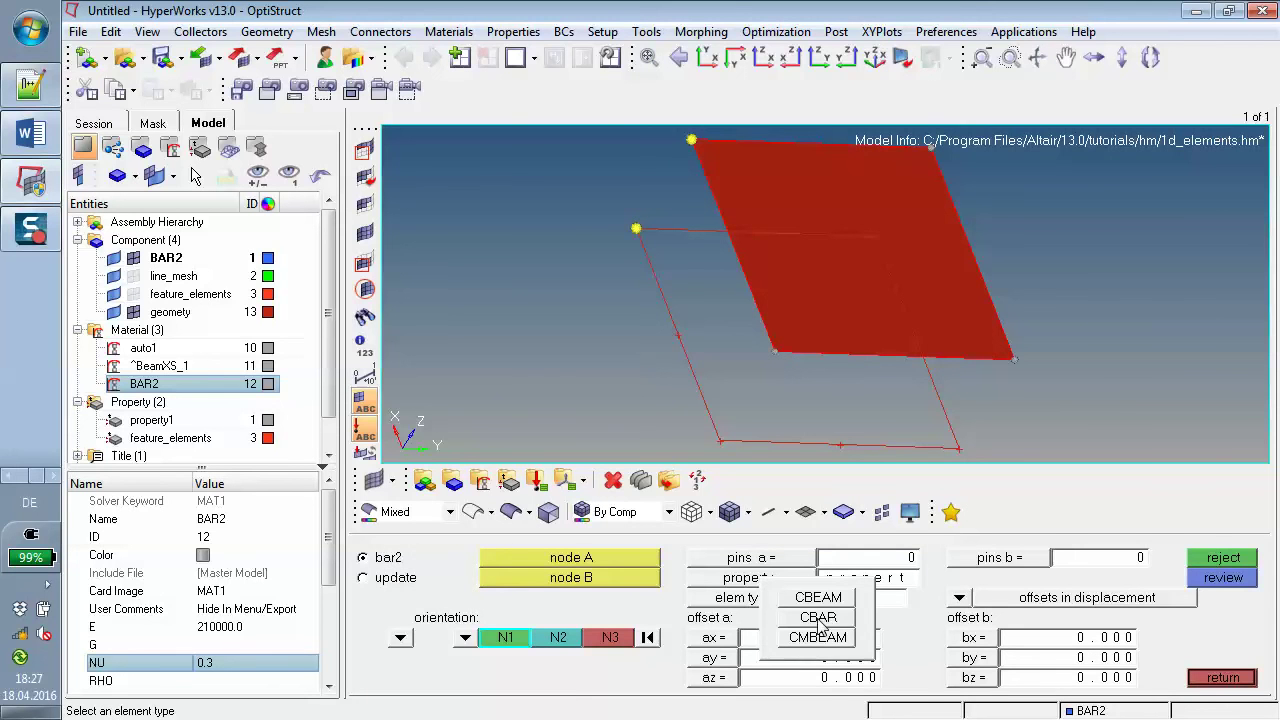
click(818, 618)
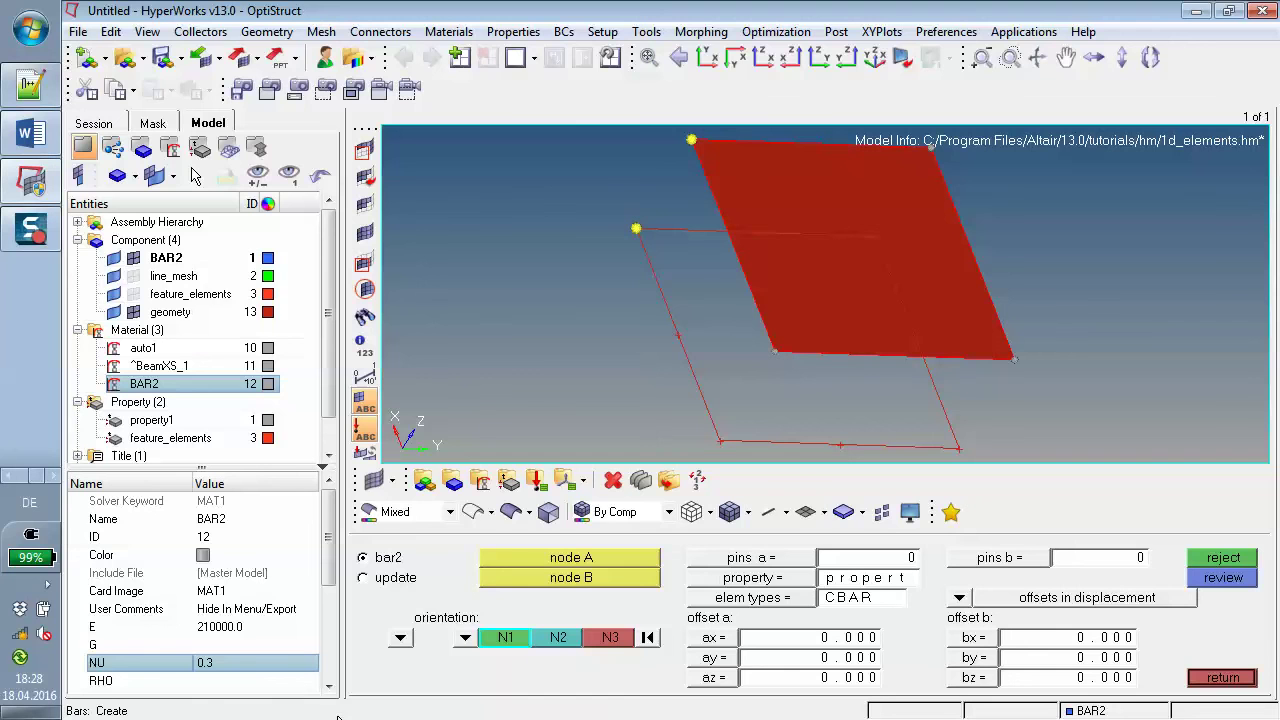
Step: Review the H section's dimensions and local axes in HyperBeam and return to the model
click(257, 147)
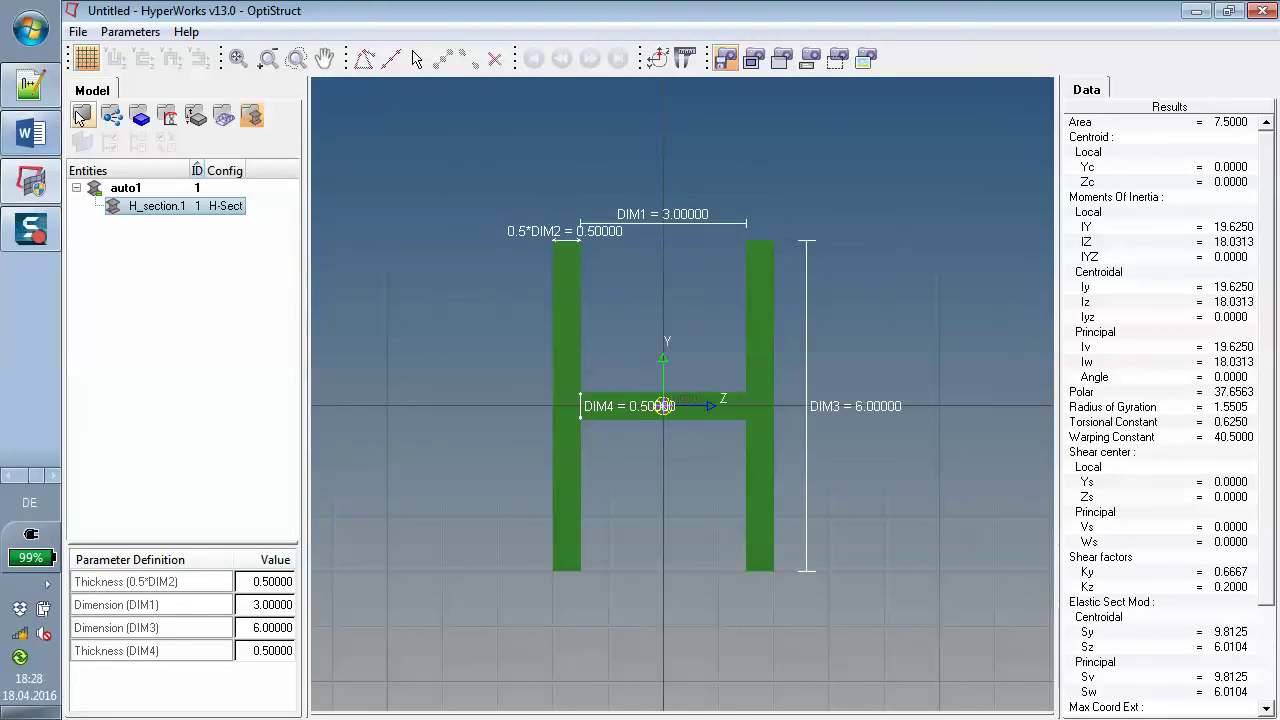
click(31, 180)
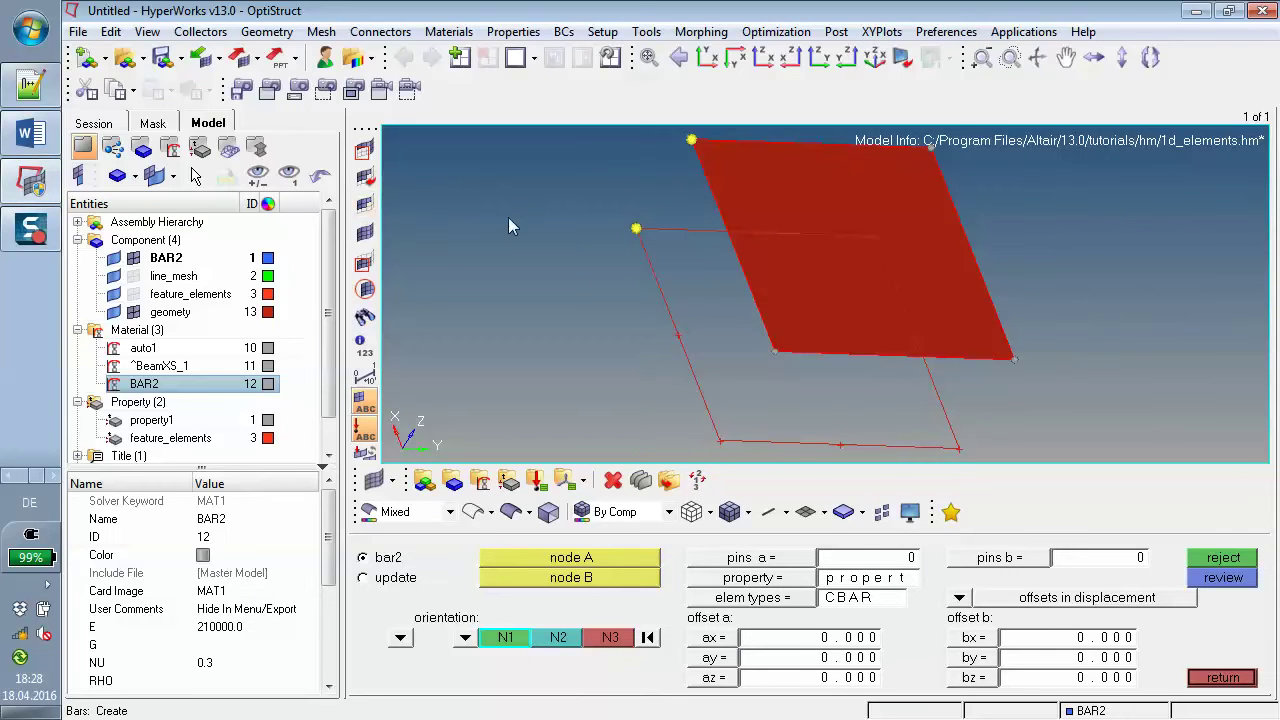
Step: Set the orientation of the new bar2 elements to the x-axis
ctrl+drag(772, 353, 830, 358)
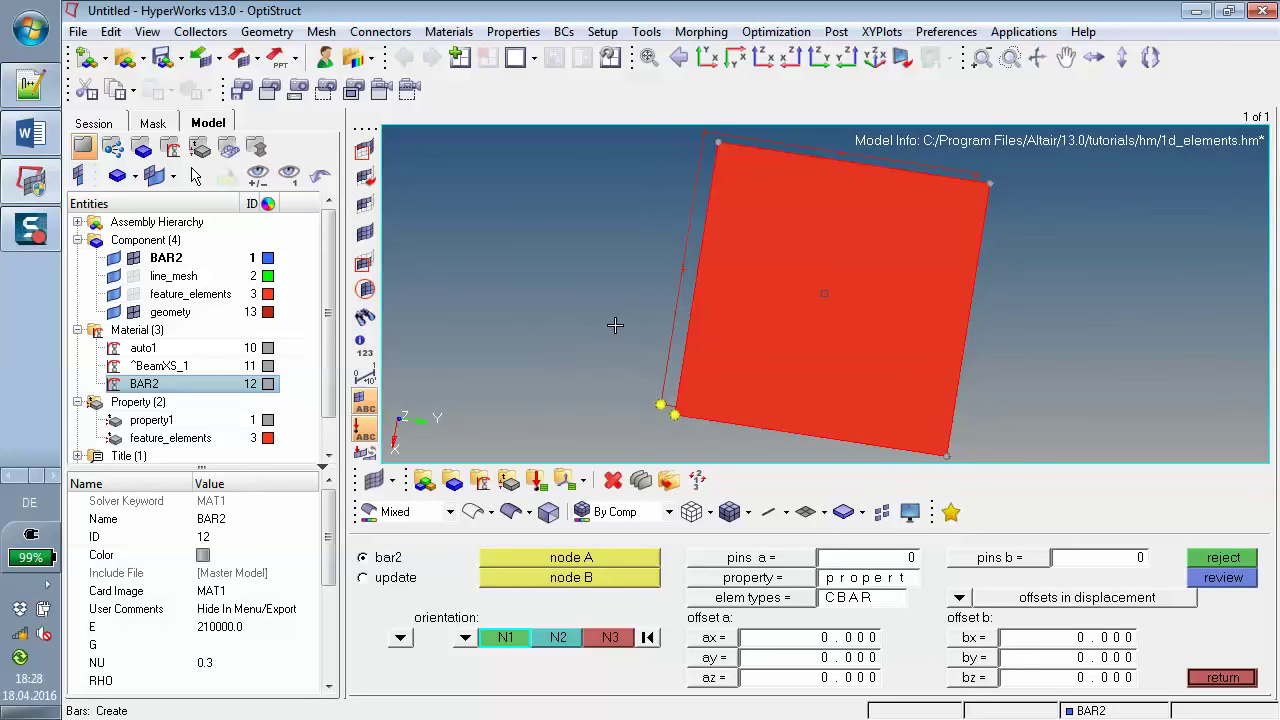
ctrl+drag(745, 437, 869, 354)
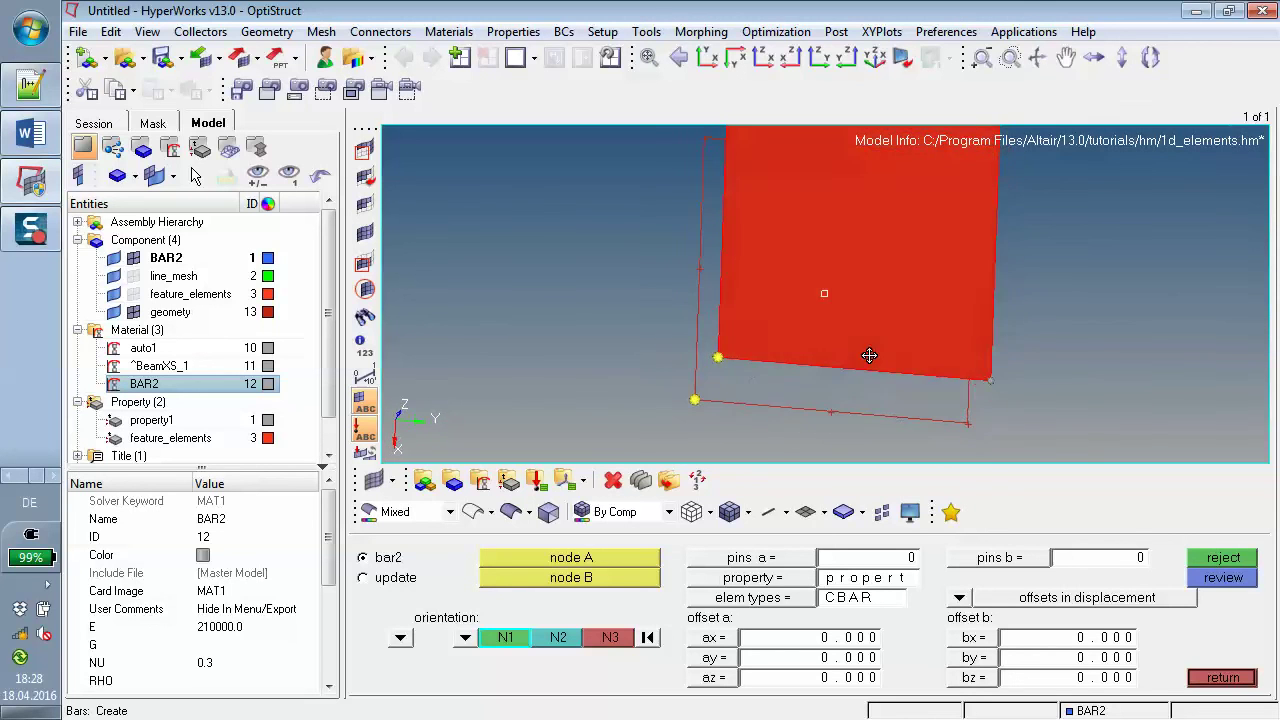
click(465, 637)
click(468, 580)
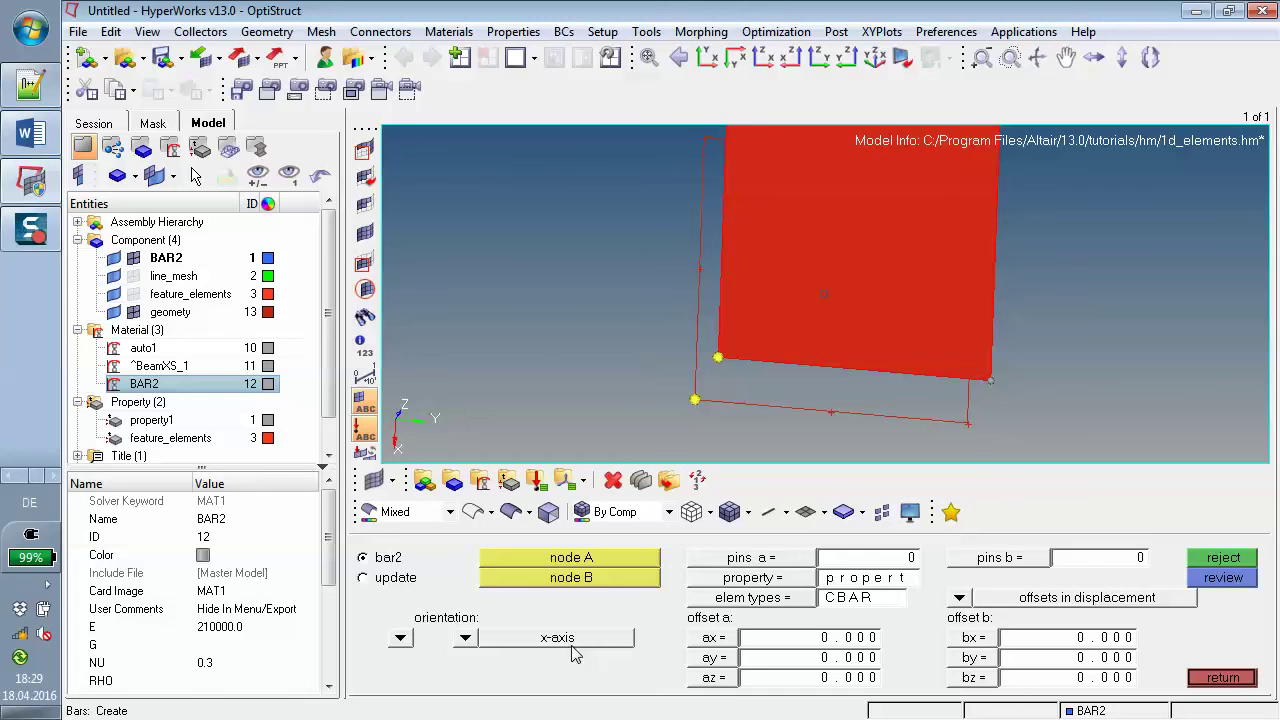
click(466, 639)
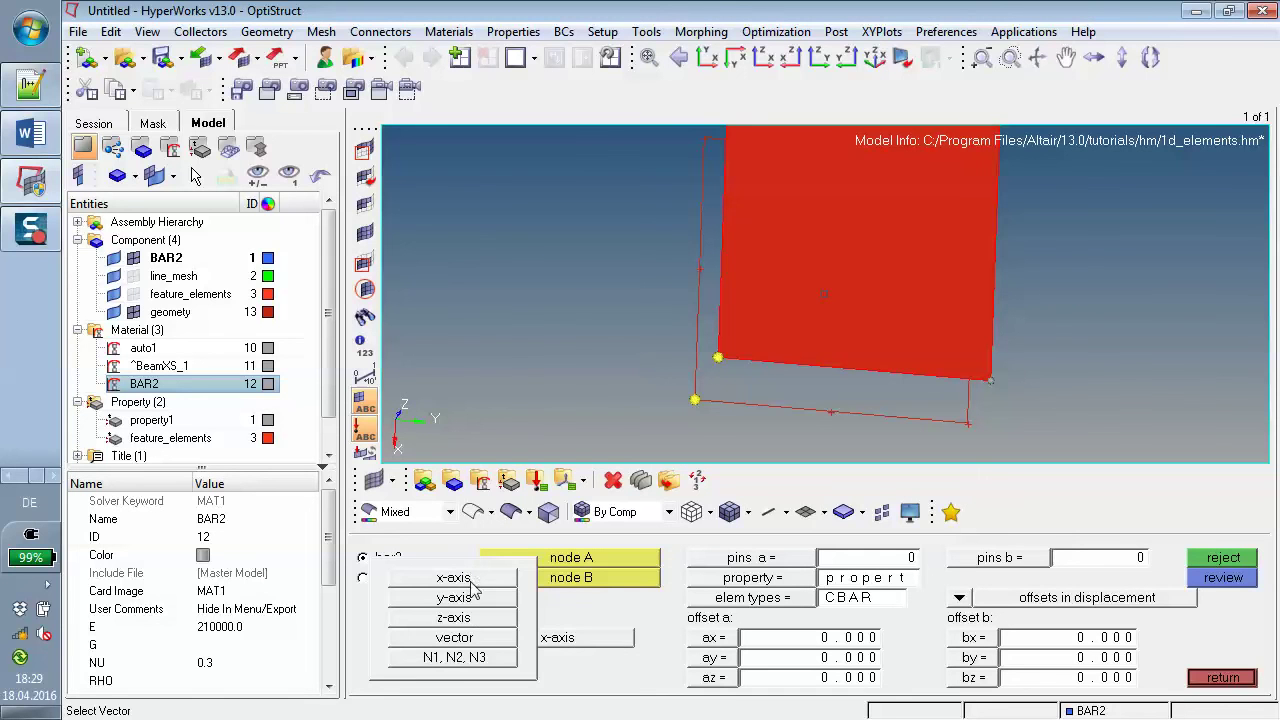
click(536, 616)
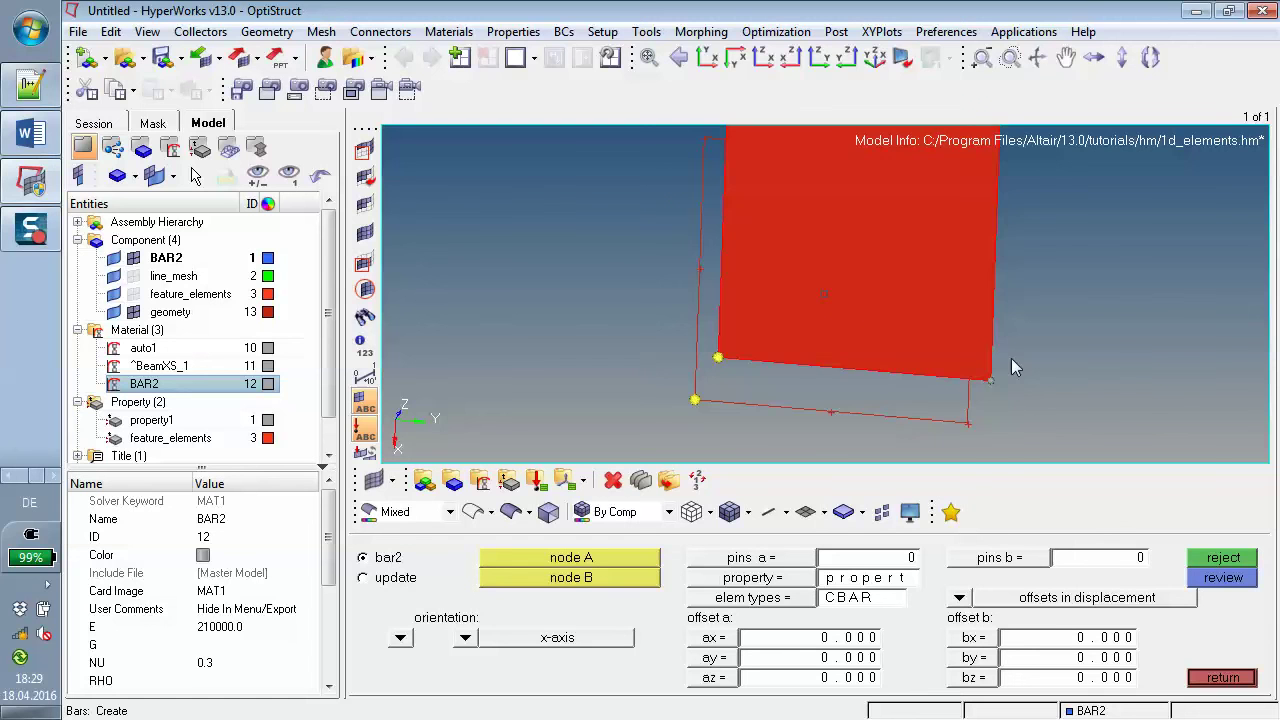
Step: Create a bar from the lower frame's corner node as node A to the plate's corner node above it as node B
ctrl+drag(1011, 366, 948, 287)
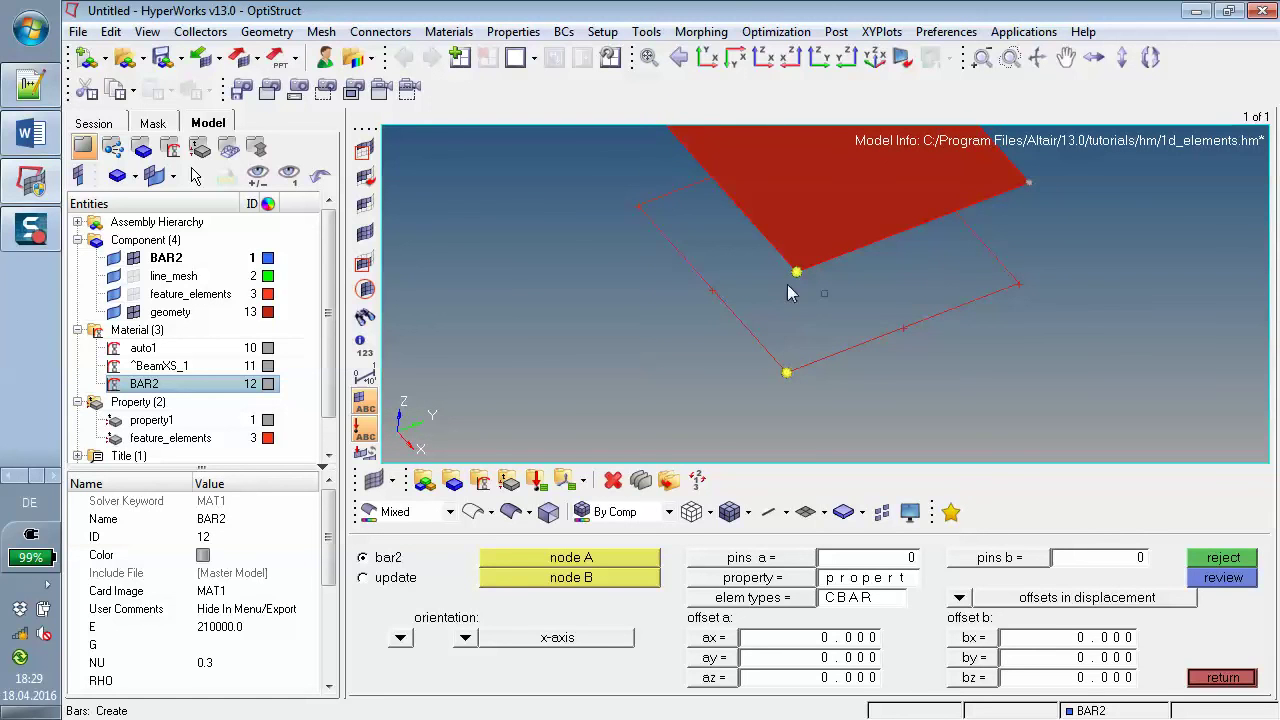
click(600, 557)
click(787, 374)
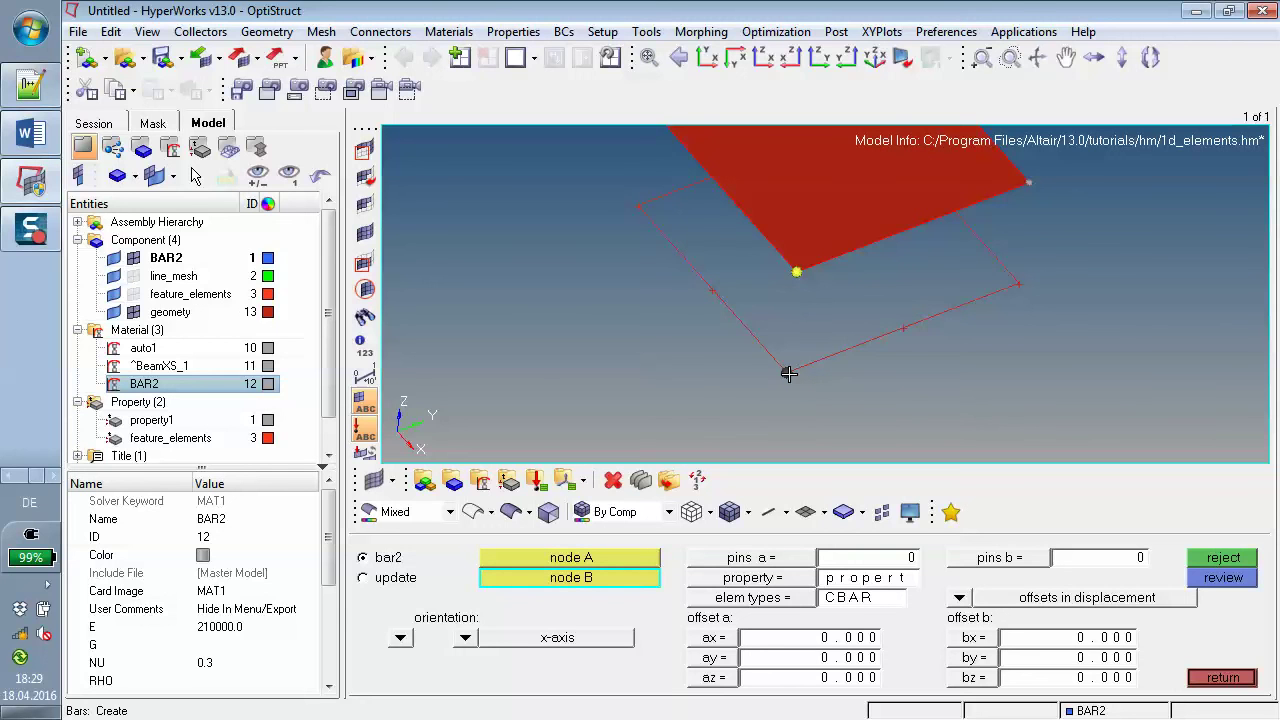
click(796, 272)
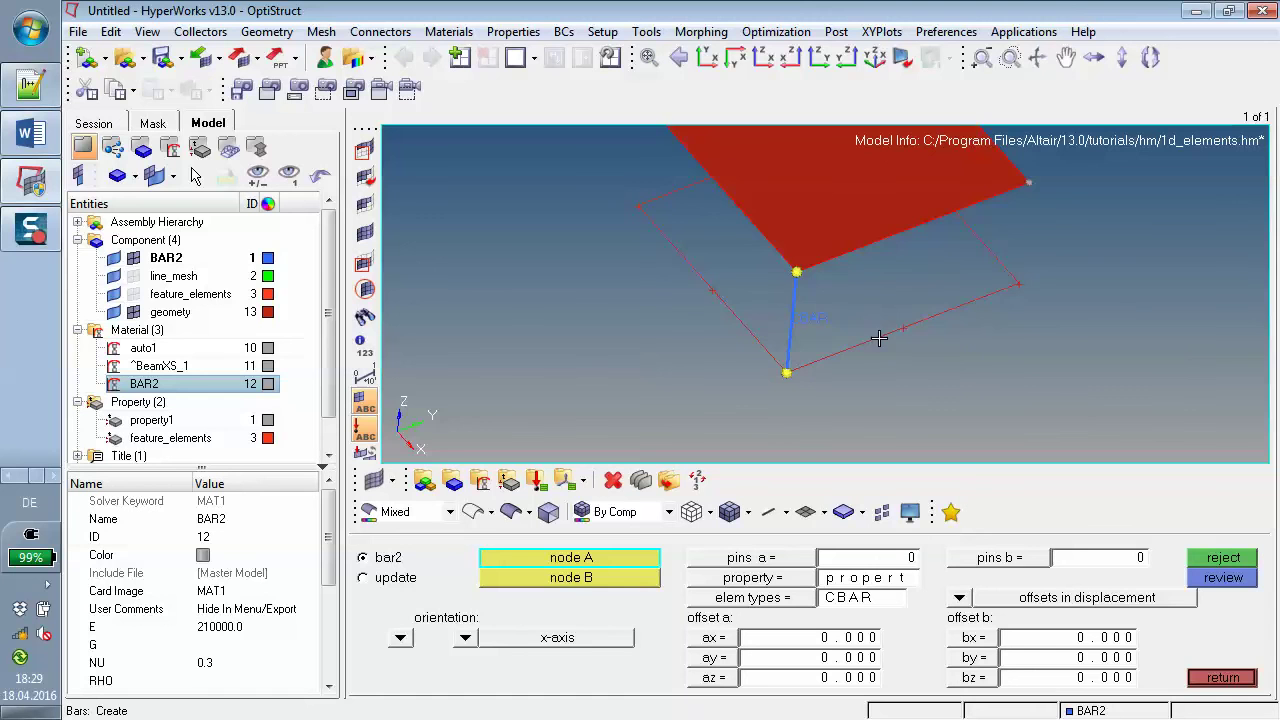
Step: Inspect the new bar's H profile in the 1D detailed element representation and restore the 1D traditional element representation
mouse_move(940, 366)
ctrl+mouse_down()
mouse_move(886, 311)
mouse_move(791, 289)
mouse_move(679, 348)
mouse_move(666, 206)
mouse_move(683, 221)
ctrl+mouse_up()
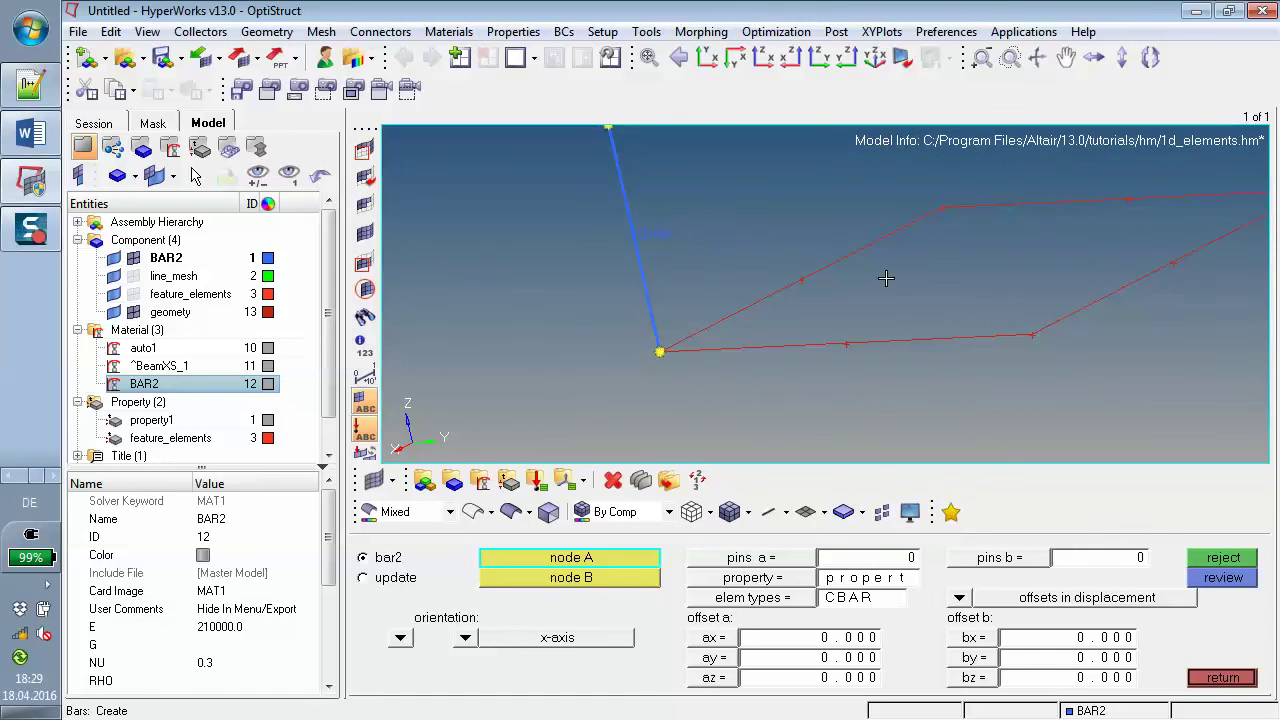
ctrl+drag(886, 278, 879, 350)
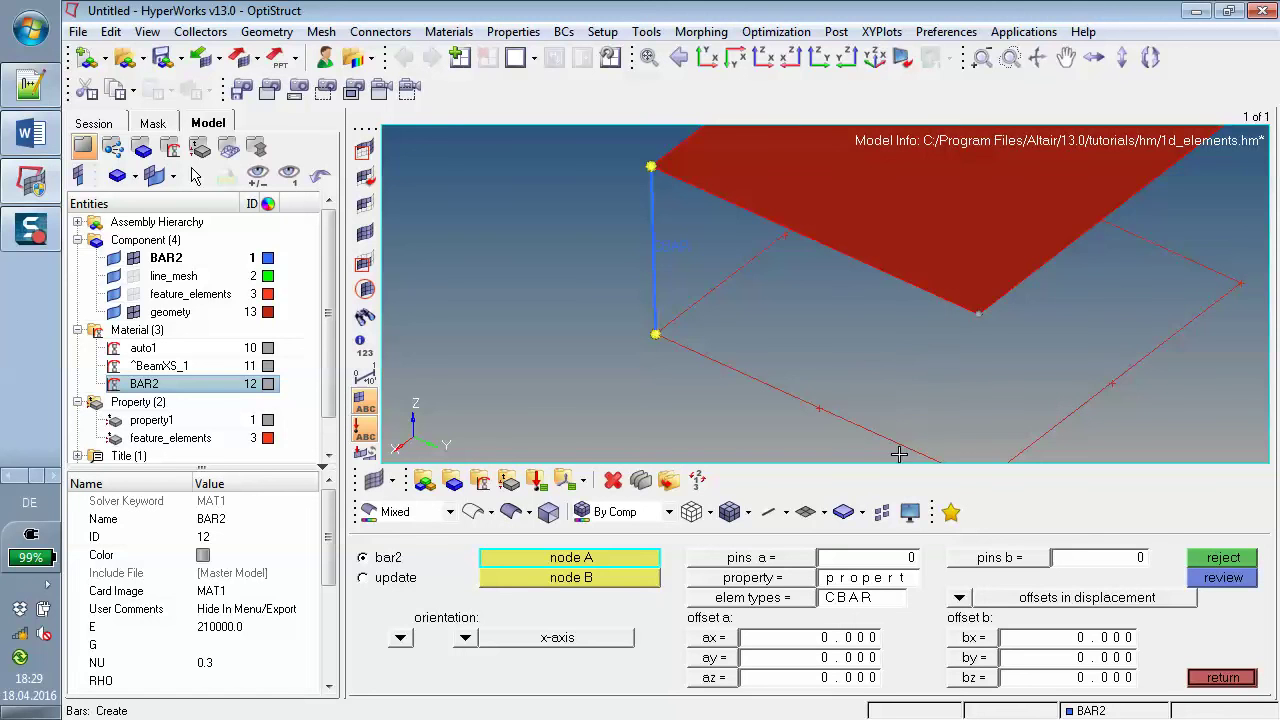
click(786, 513)
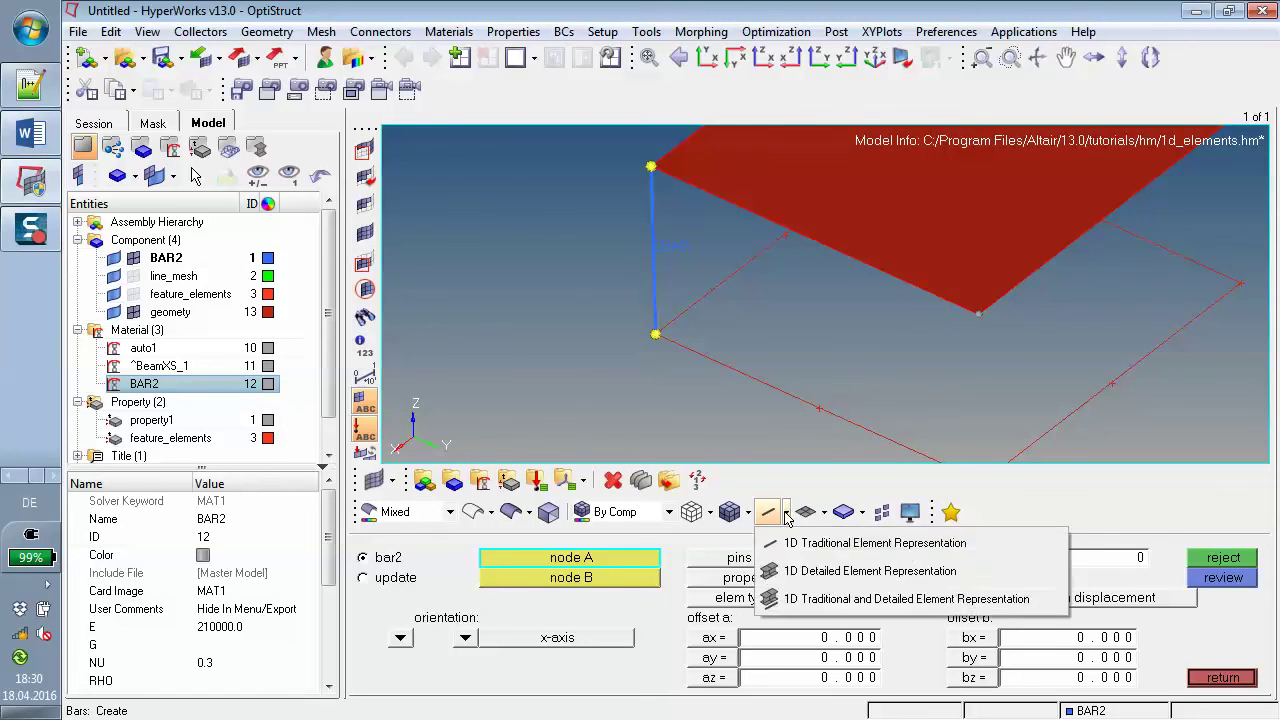
click(820, 571)
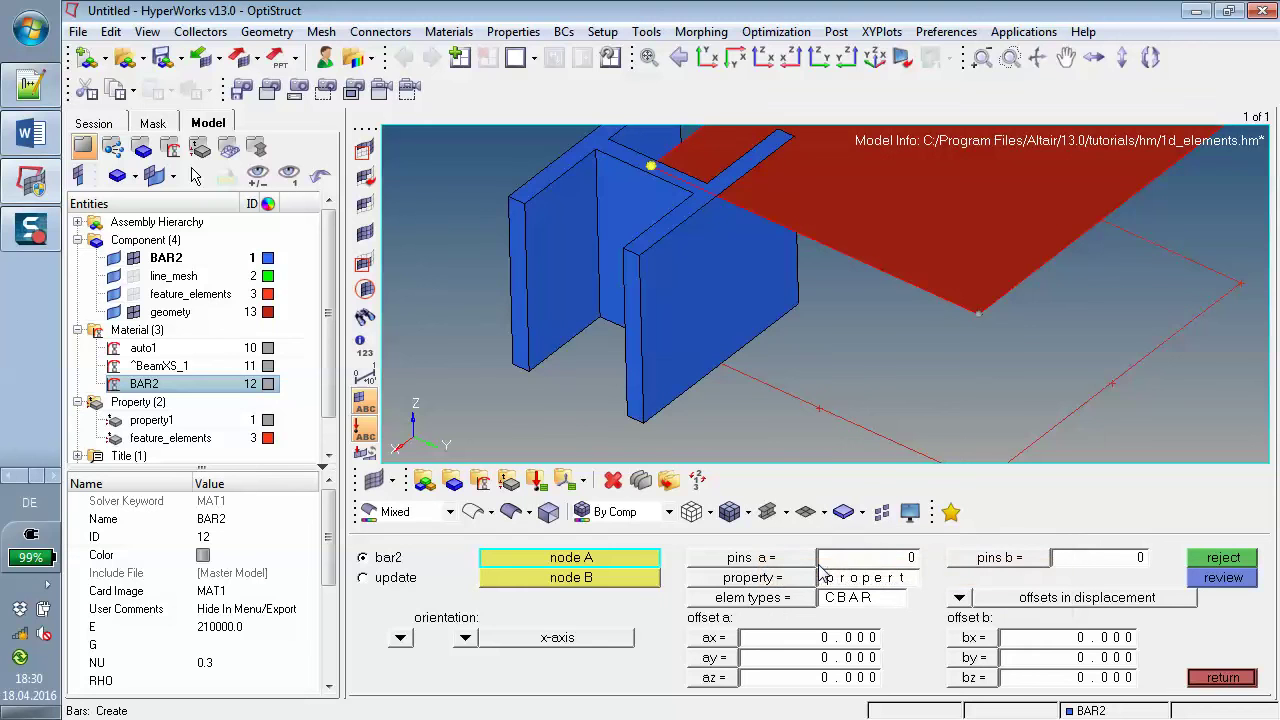
click(789, 508)
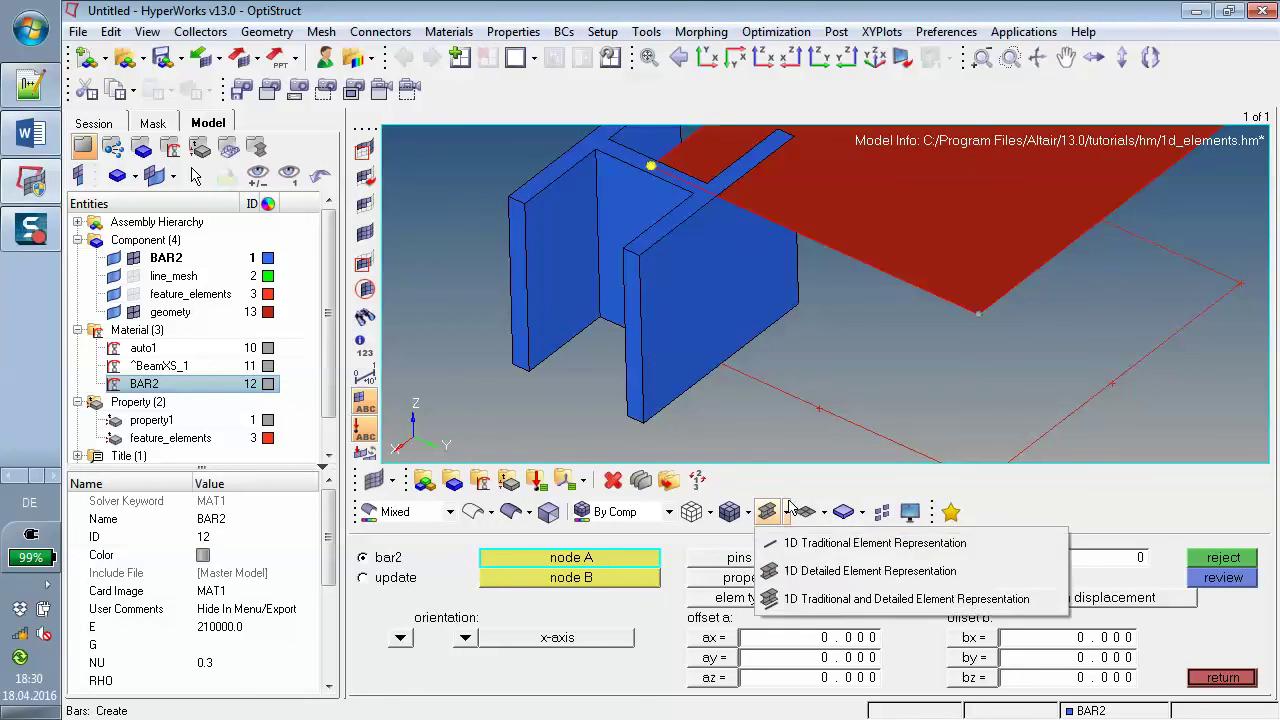
click(805, 545)
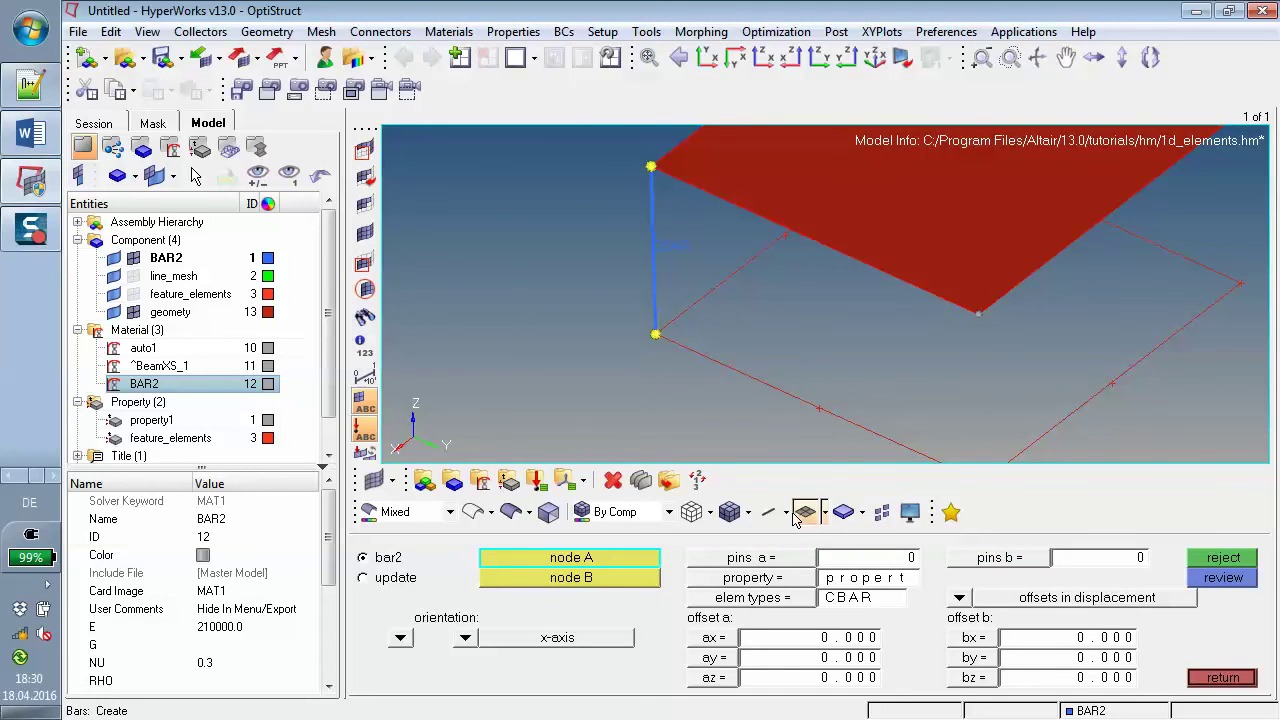
click(788, 513)
click(788, 513)
click(788, 513)
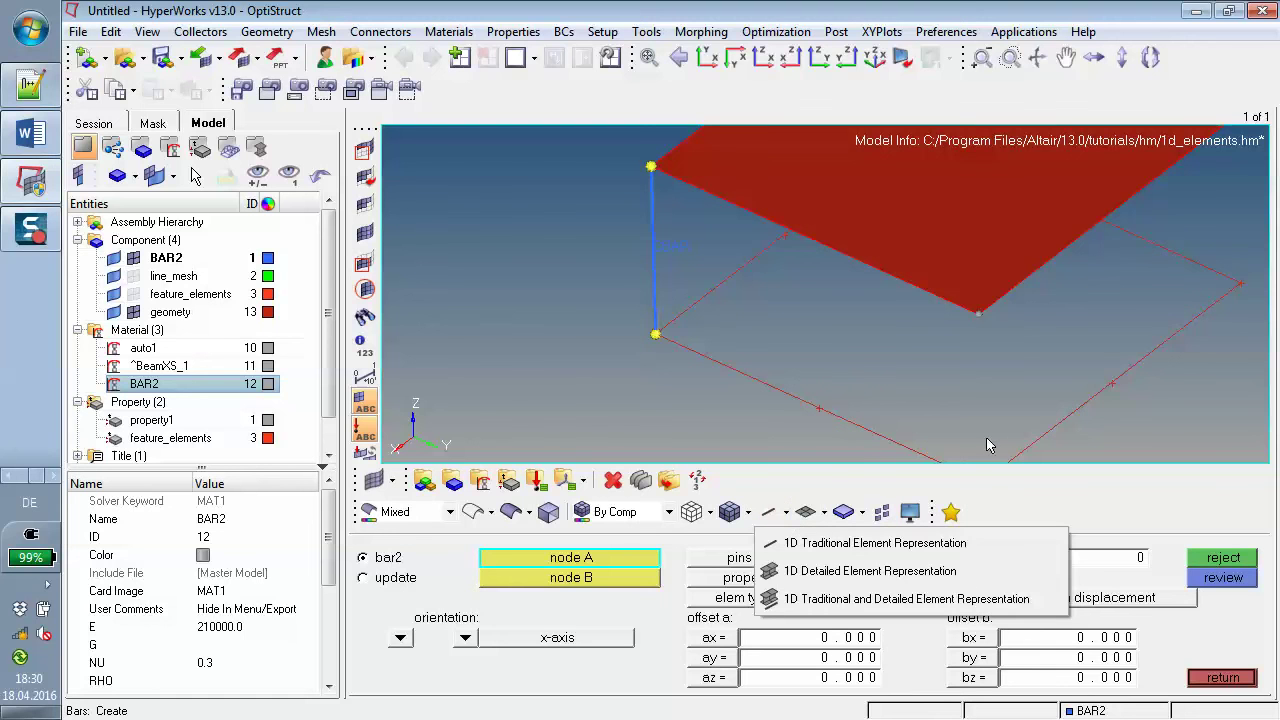
click(992, 418)
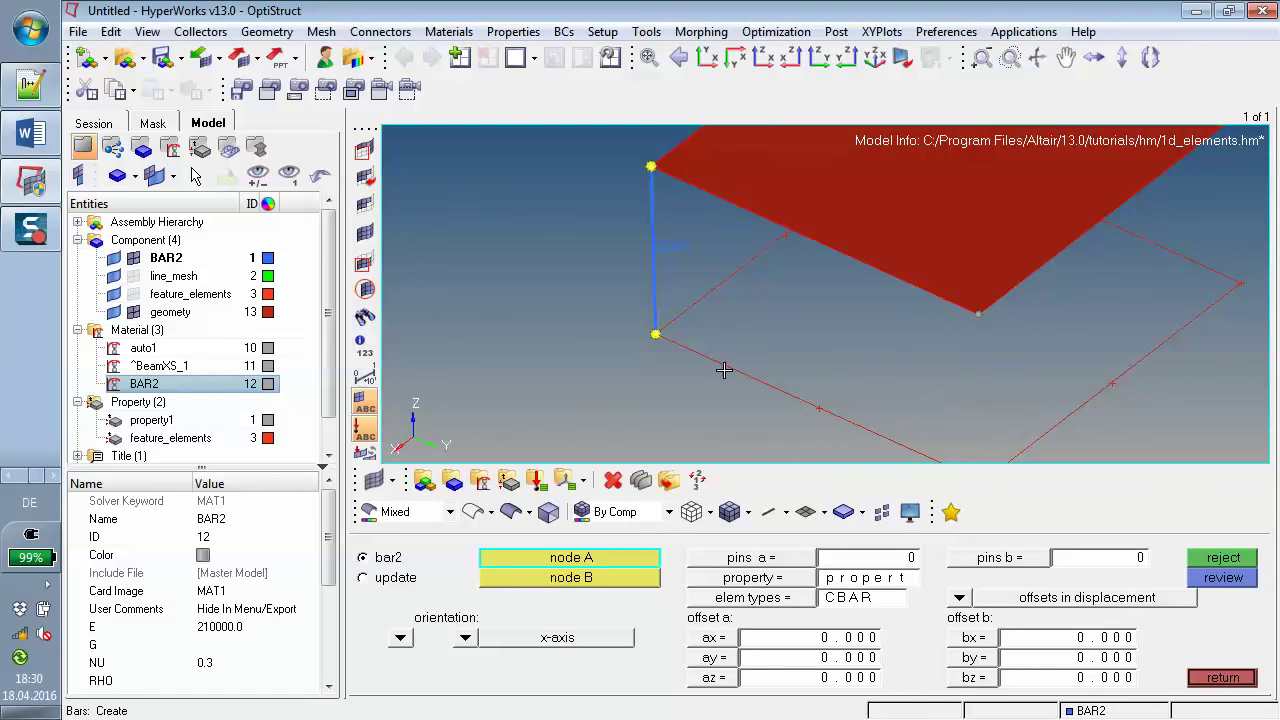
Step: Start a line mesh using segment is whole line and select the lower frame line that begins at the bar's lower node
ctrl+drag(723, 369, 930, 343)
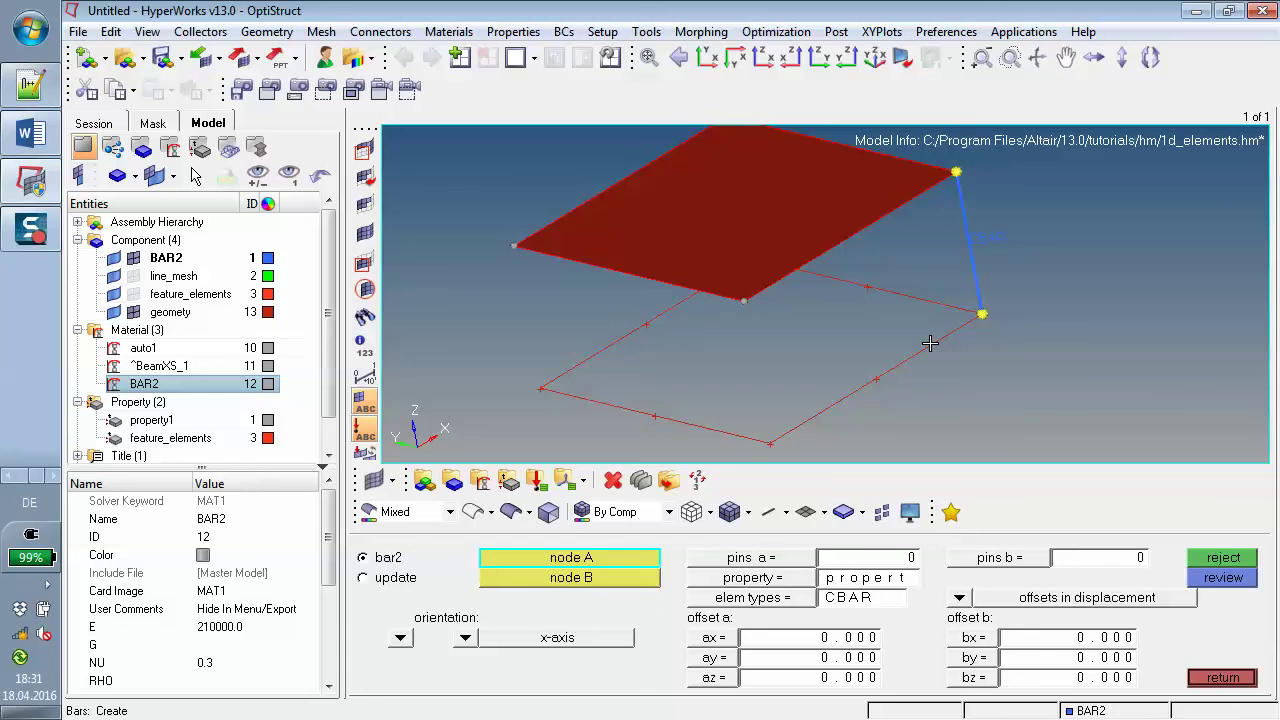
click(325, 36)
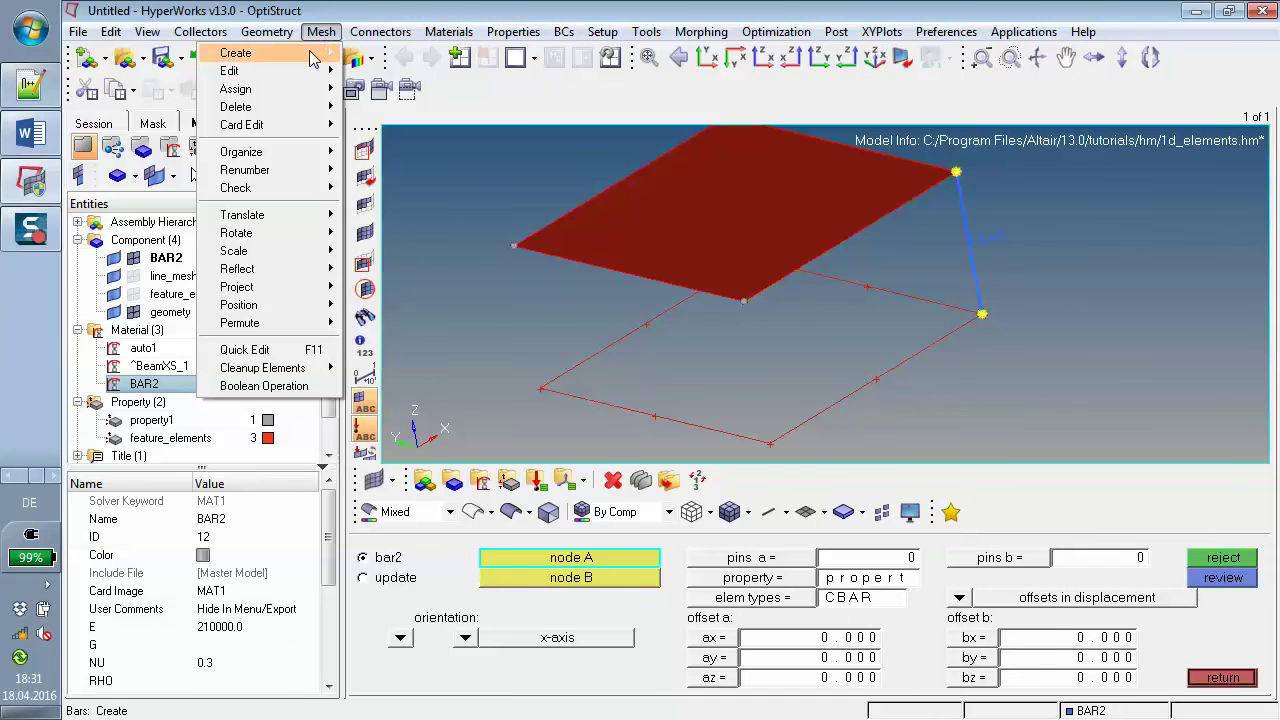
mouse_move(240, 53)
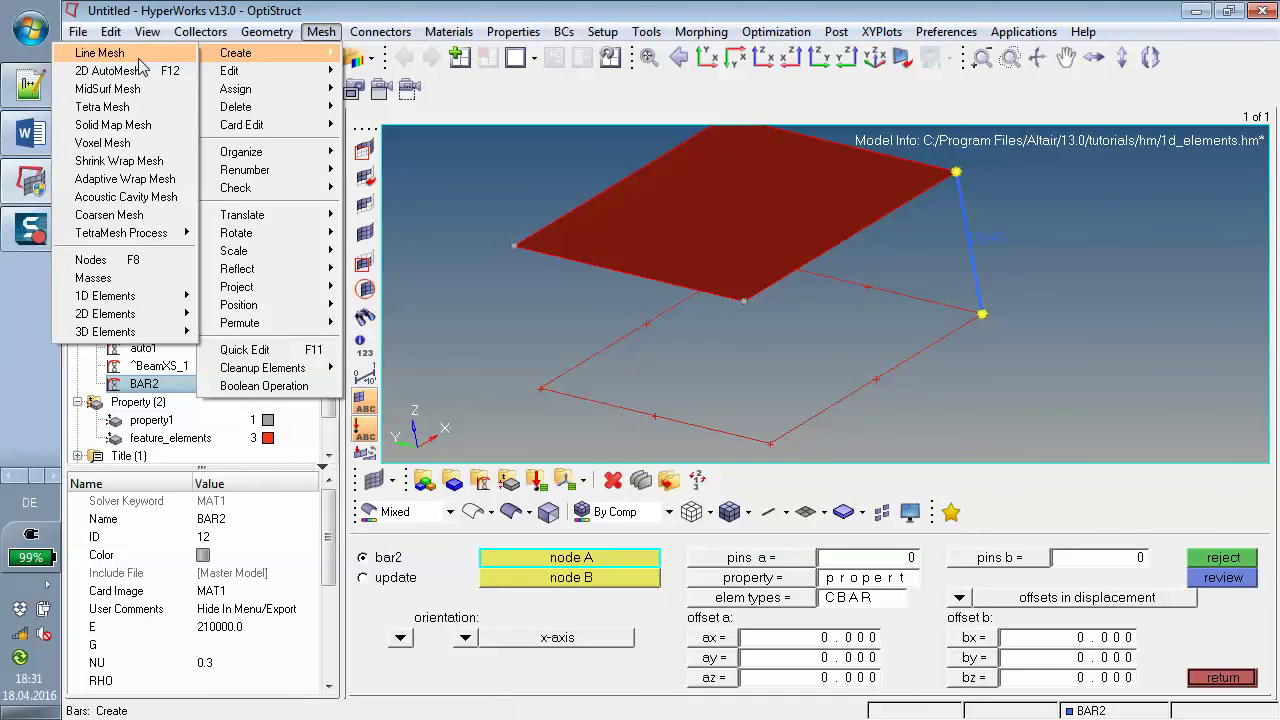
click(100, 53)
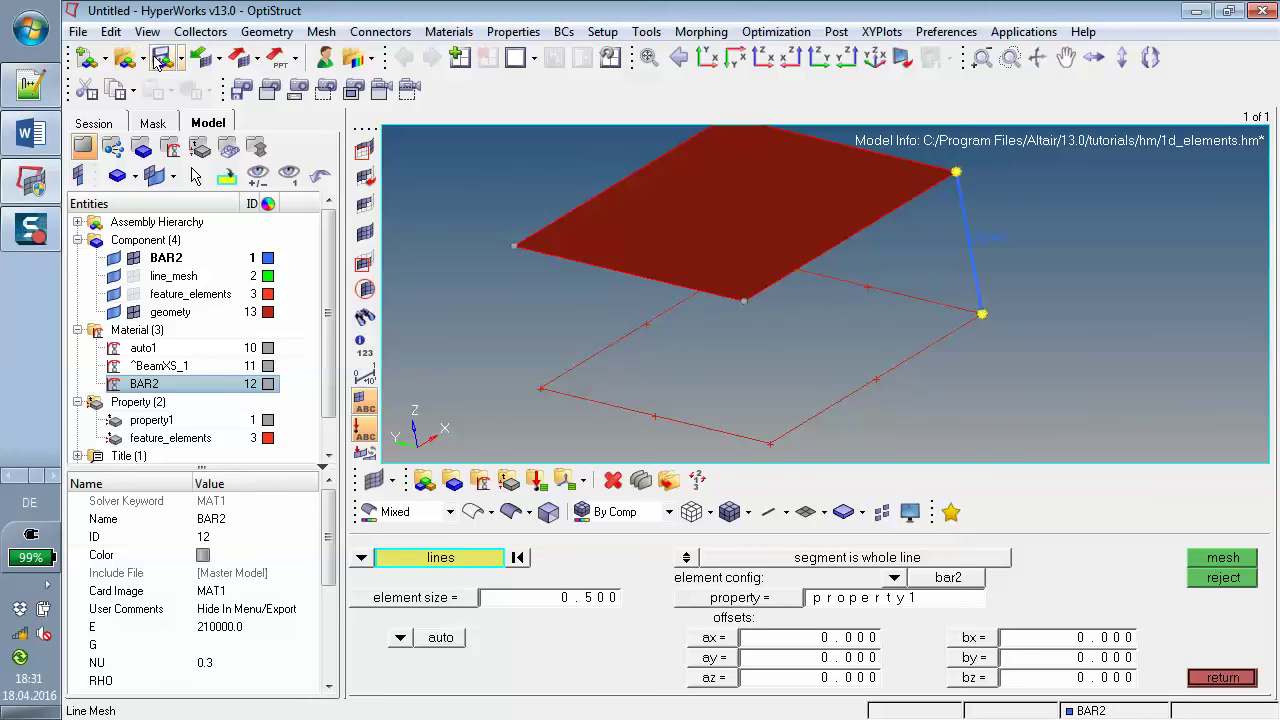
click(686, 560)
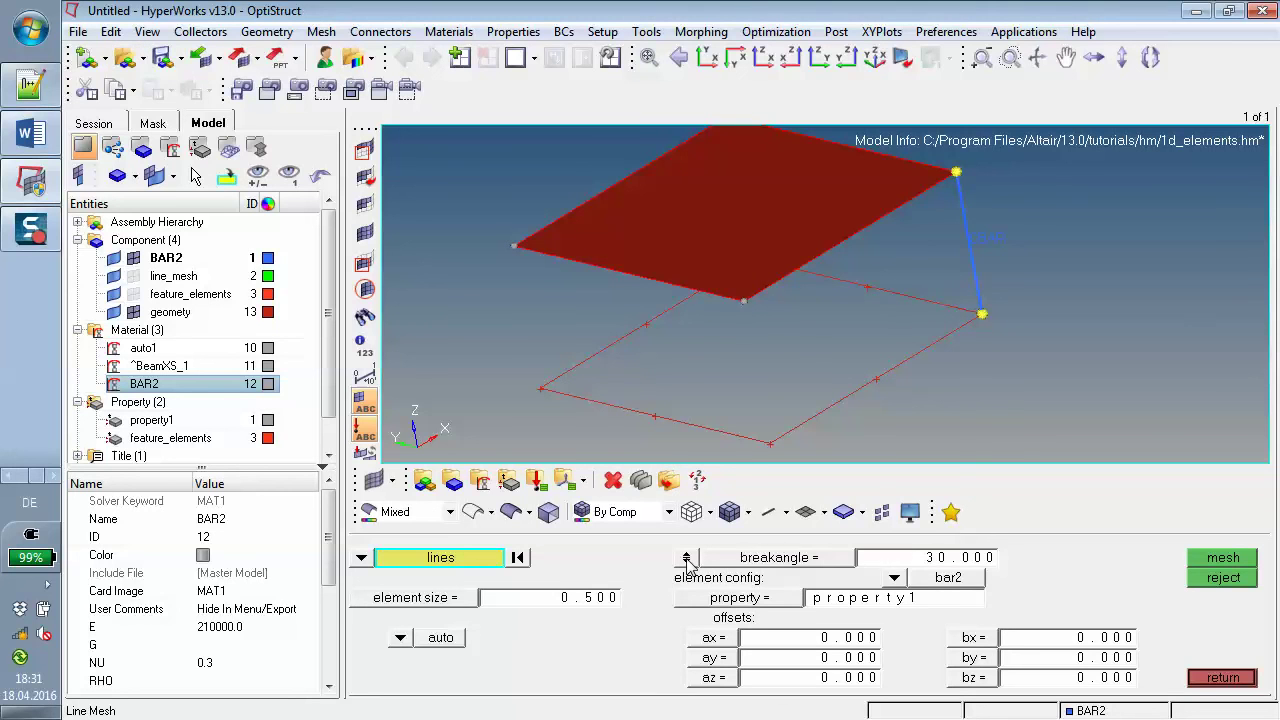
click(686, 560)
click(686, 560)
click(686, 560)
click(686, 560)
click(686, 560)
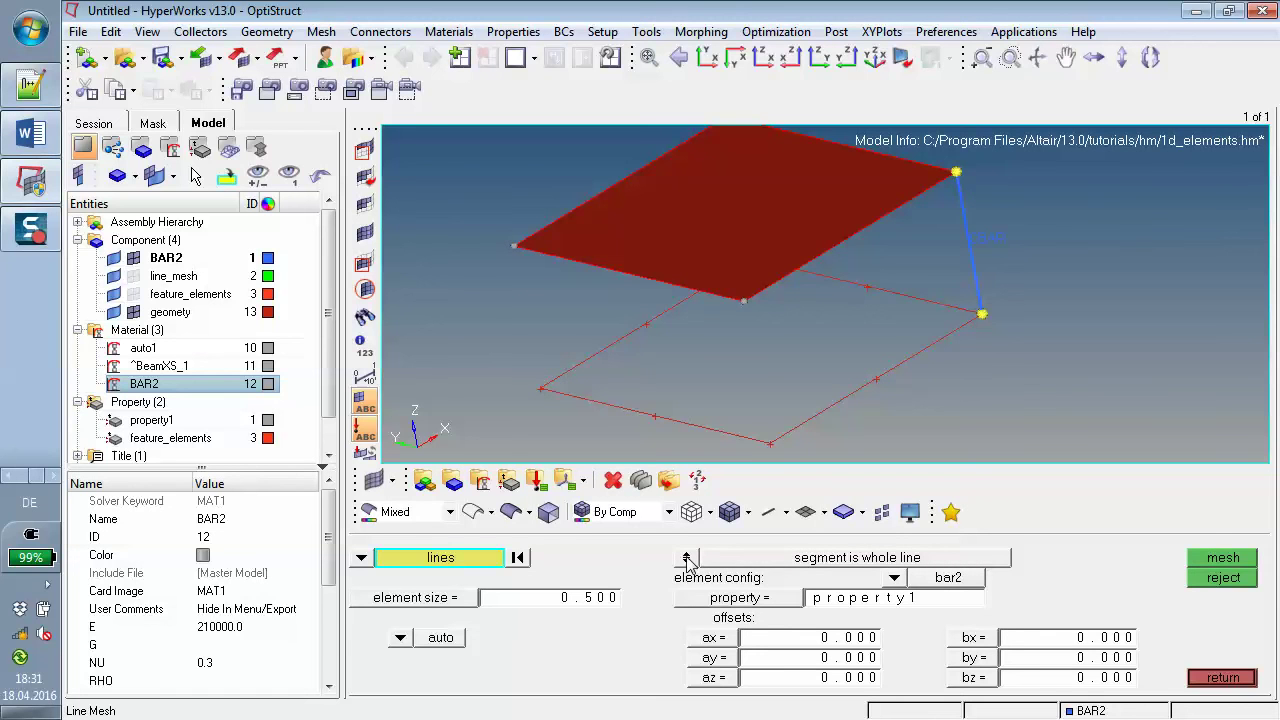
click(891, 405)
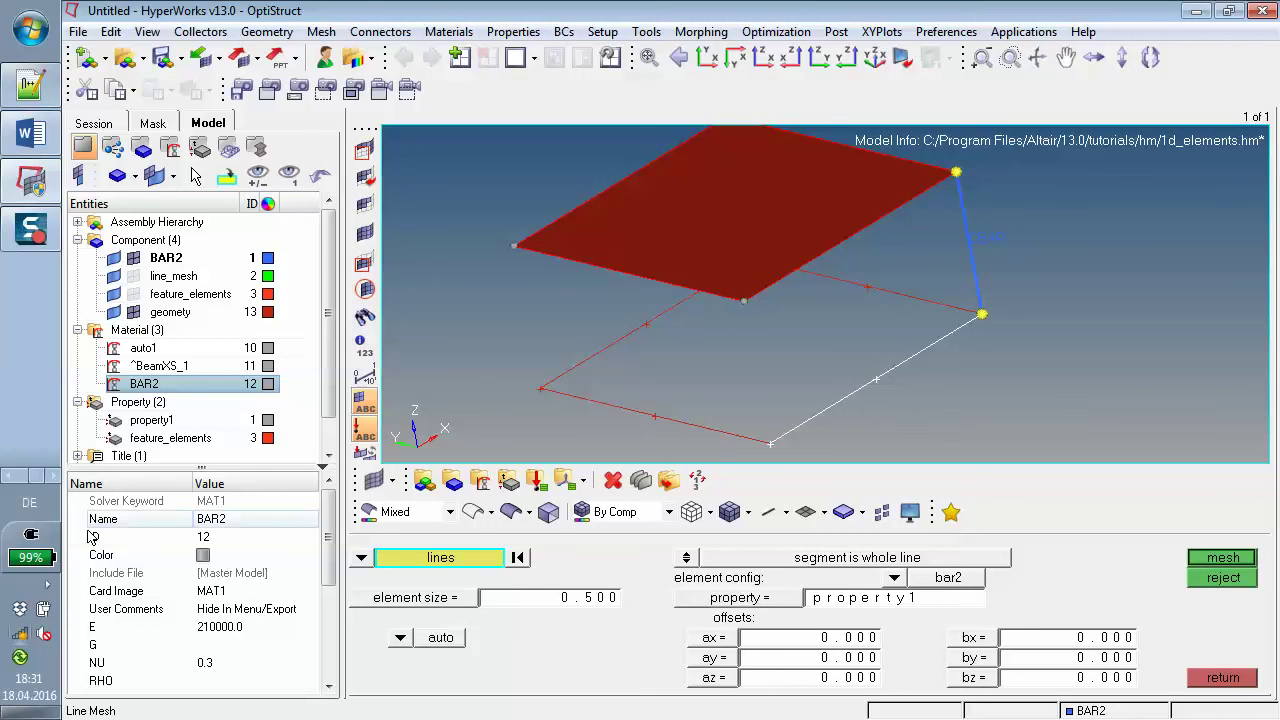
Step: Mesh the selected line with bar2 elements oriented by a z-axis vector, with base point B at the vertical bar's lower node
click(400, 637)
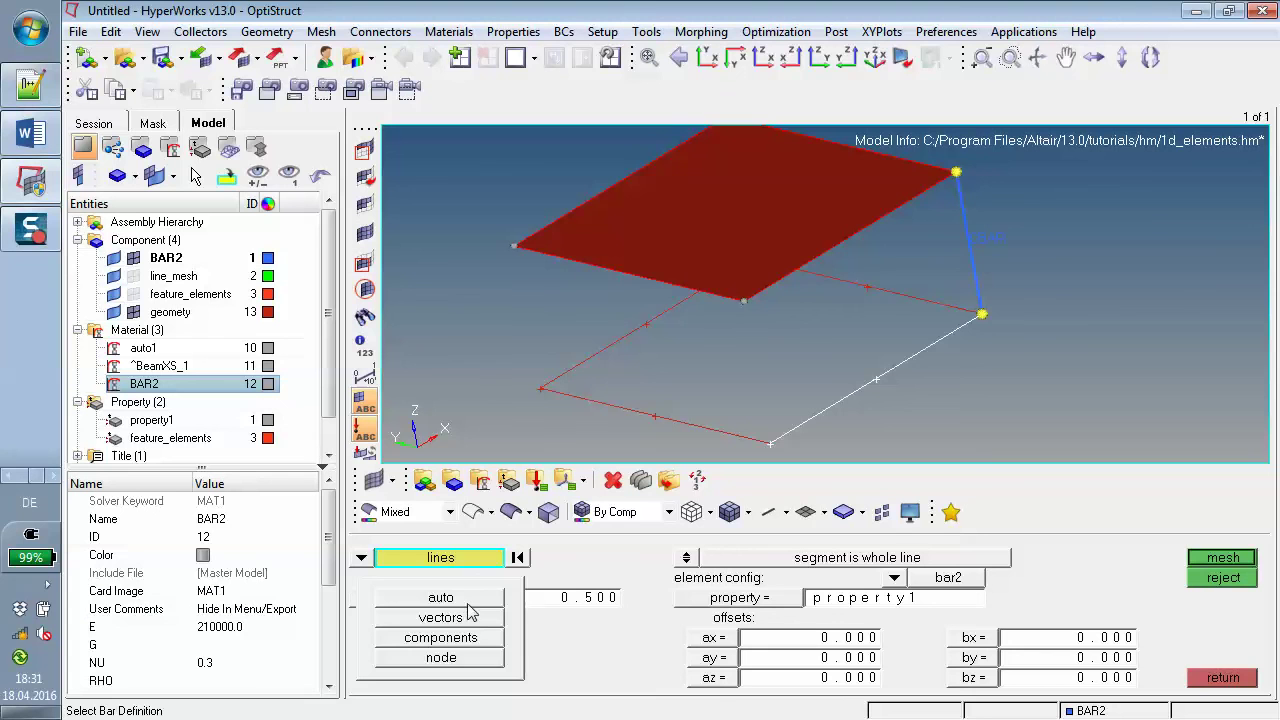
click(470, 635)
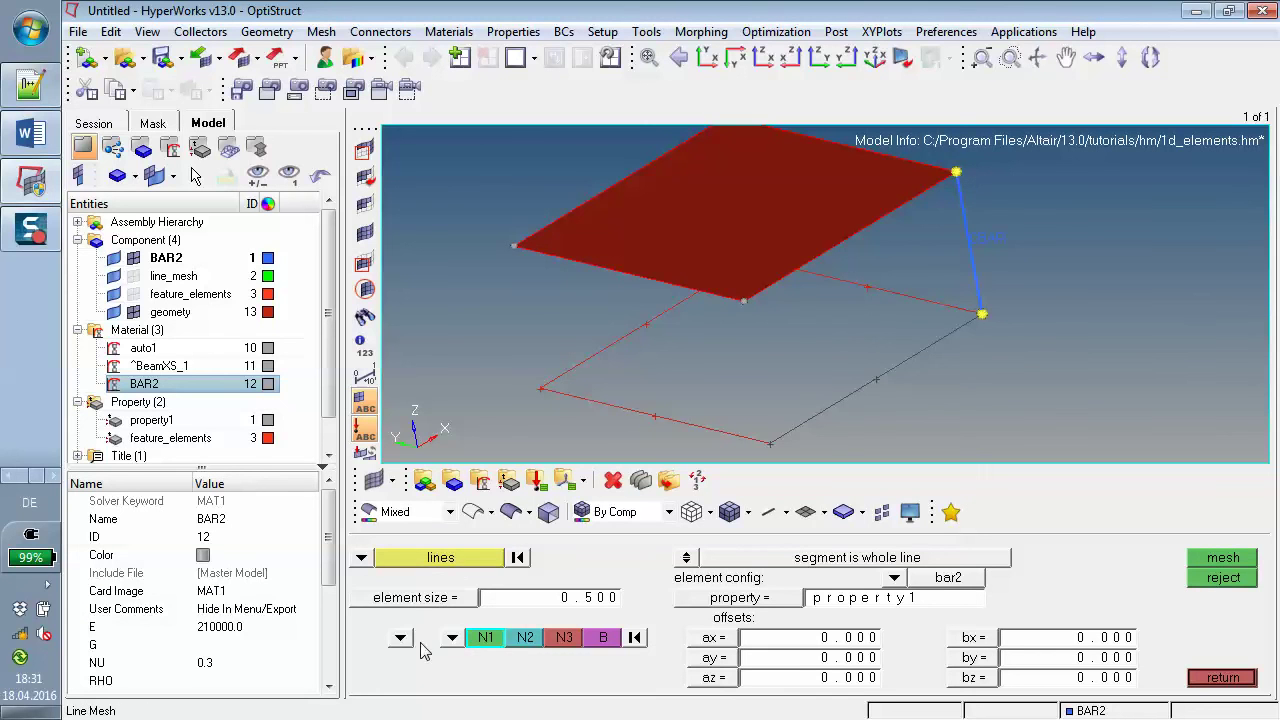
click(452, 640)
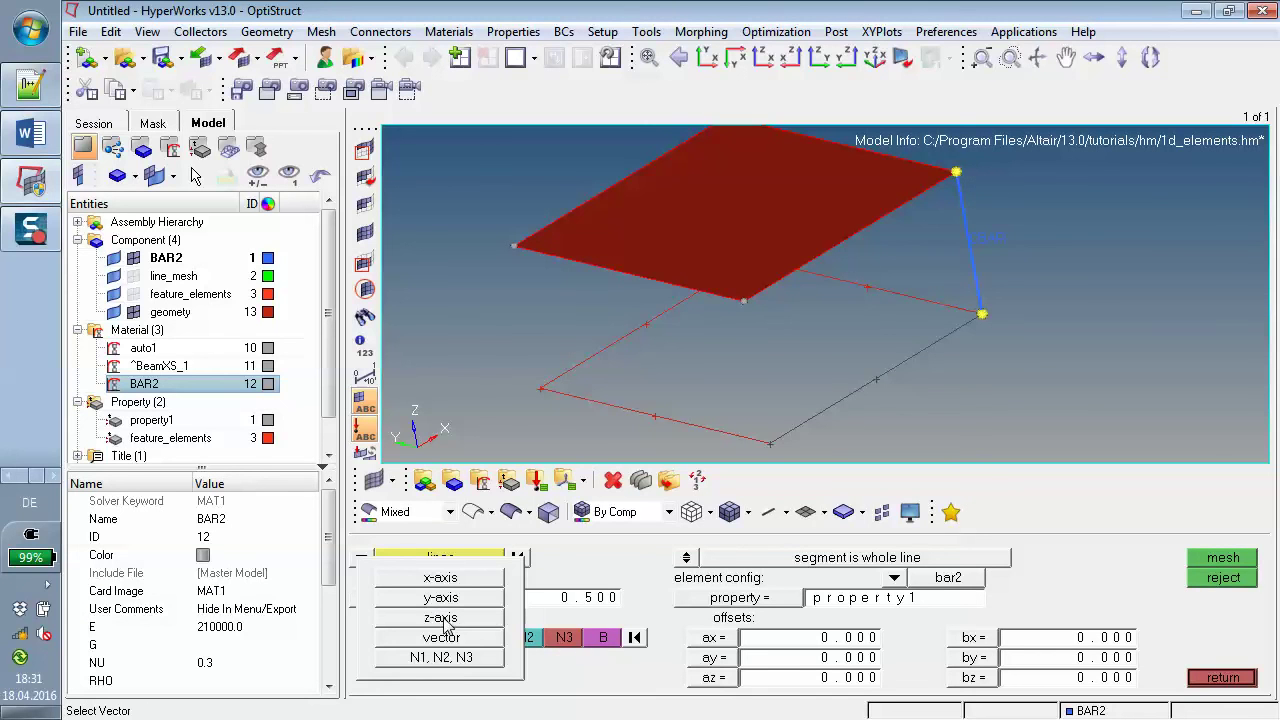
click(421, 621)
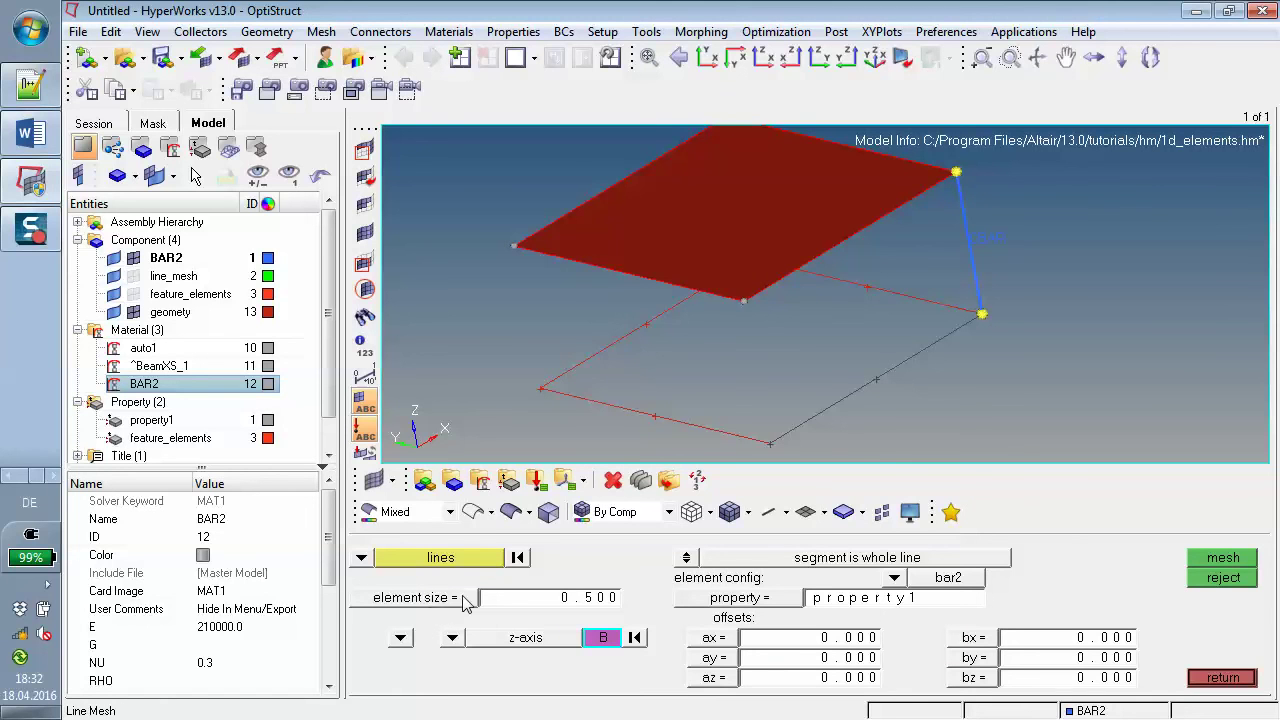
click(982, 315)
click(1214, 563)
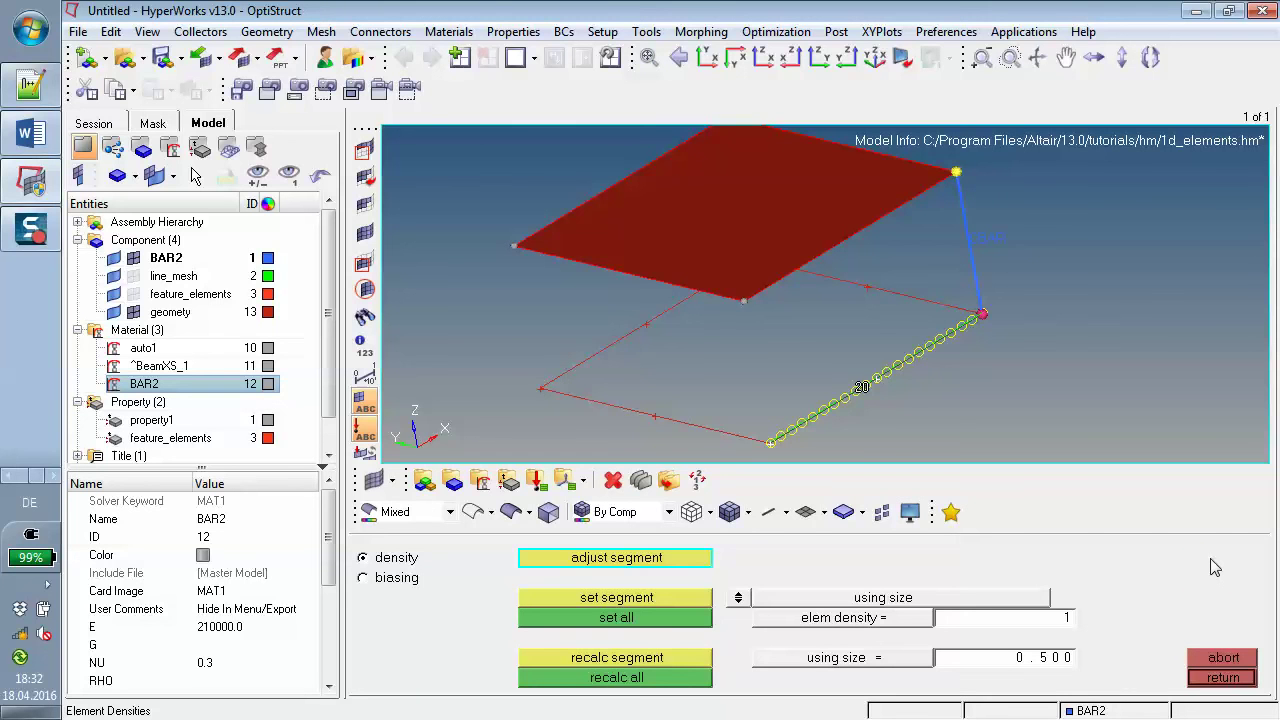
click(1222, 677)
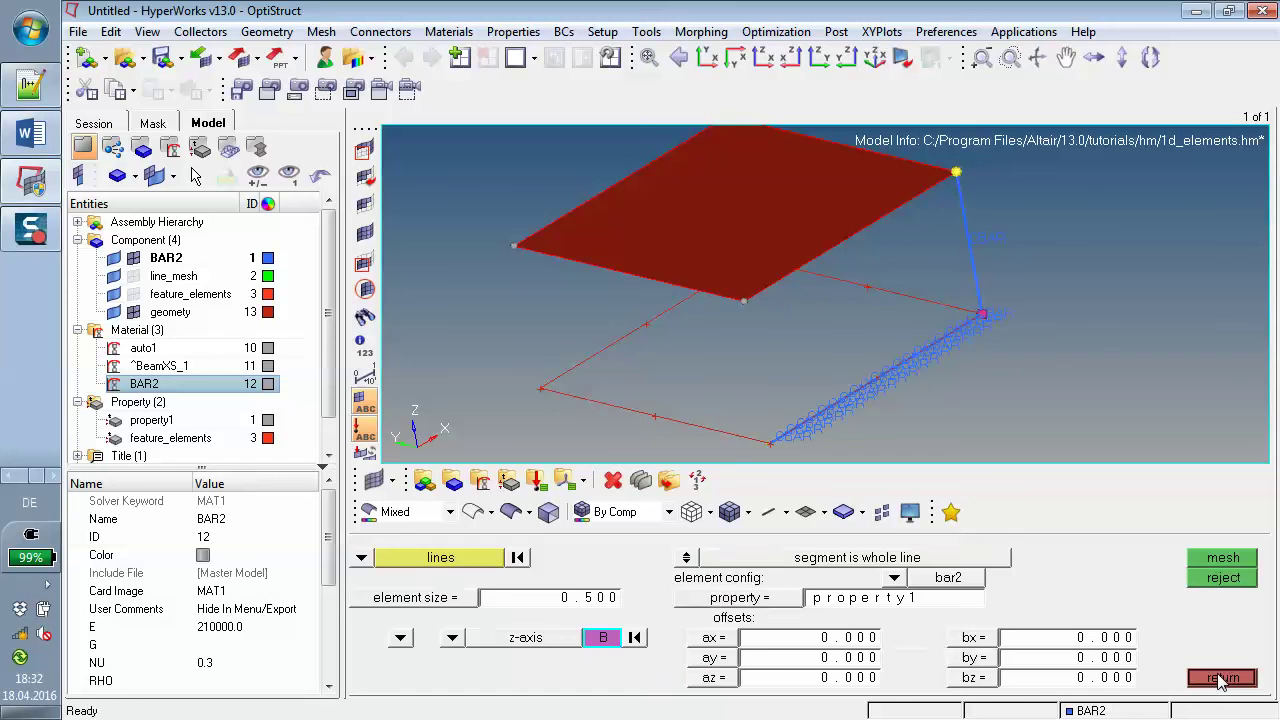
Step: Display the meshed bars in the 1D detailed element representation and view the open end of their H profile
click(786, 512)
click(826, 572)
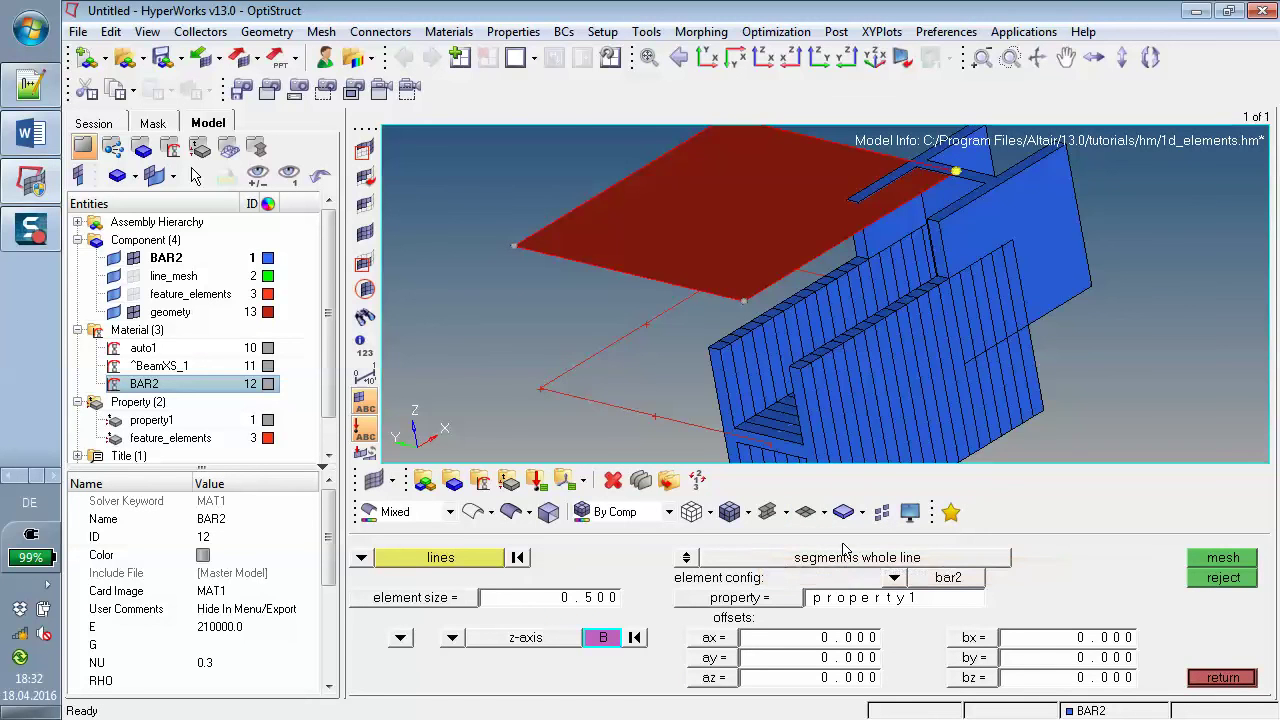
ctrl+drag(745, 410, 654, 323)
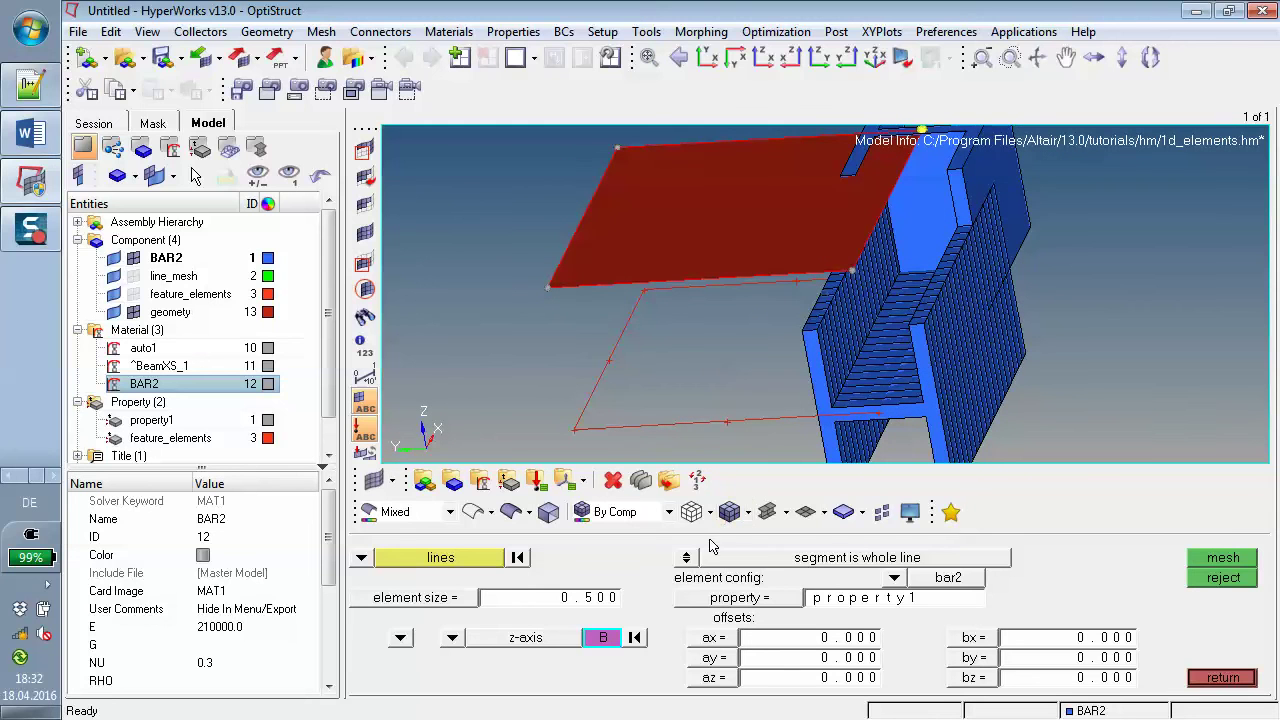
Step: Examine the line mesh's components, auto and vectors bar orientation methods, keep the z-axis vector, and return to bar creation with the H-profile bars in view
click(401, 640)
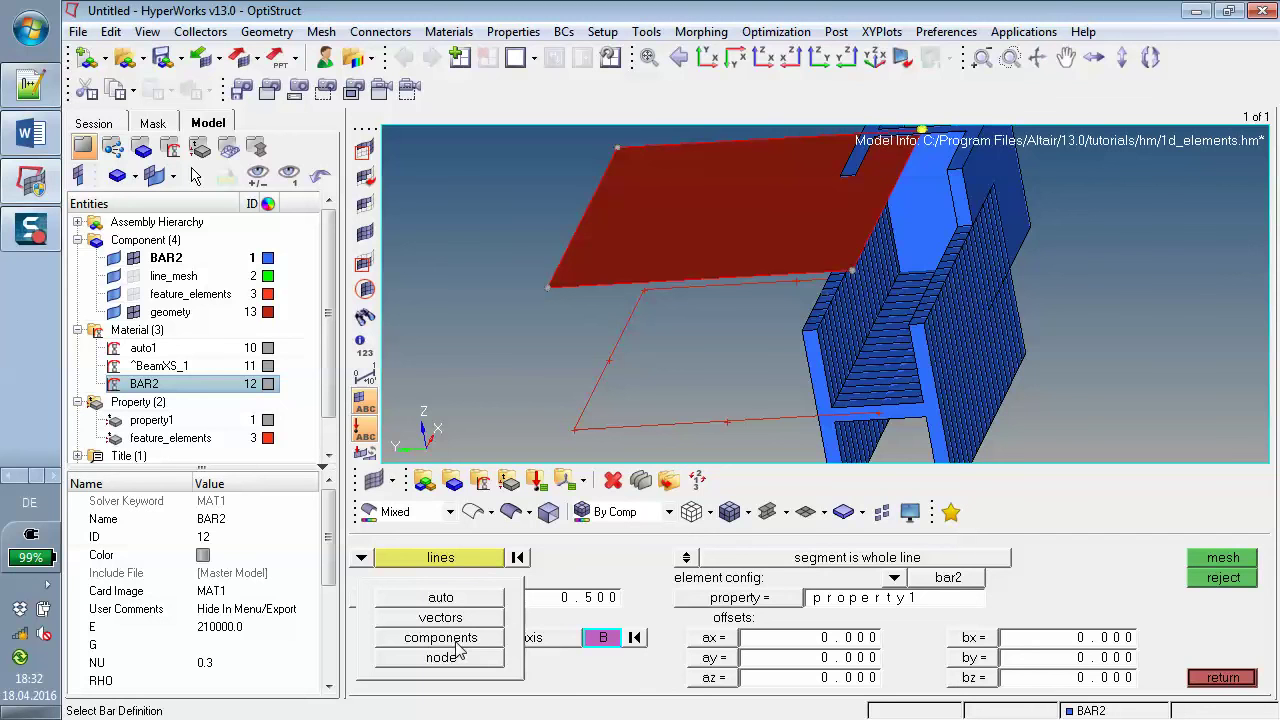
click(450, 640)
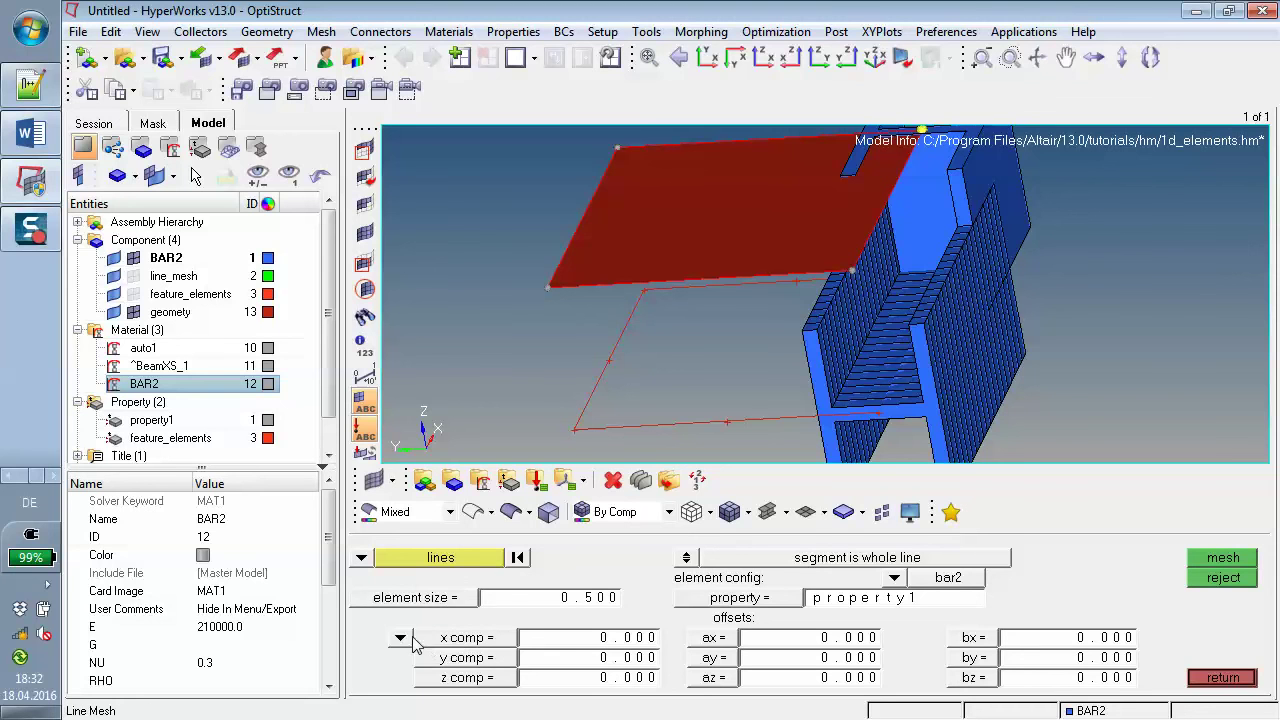
click(410, 644)
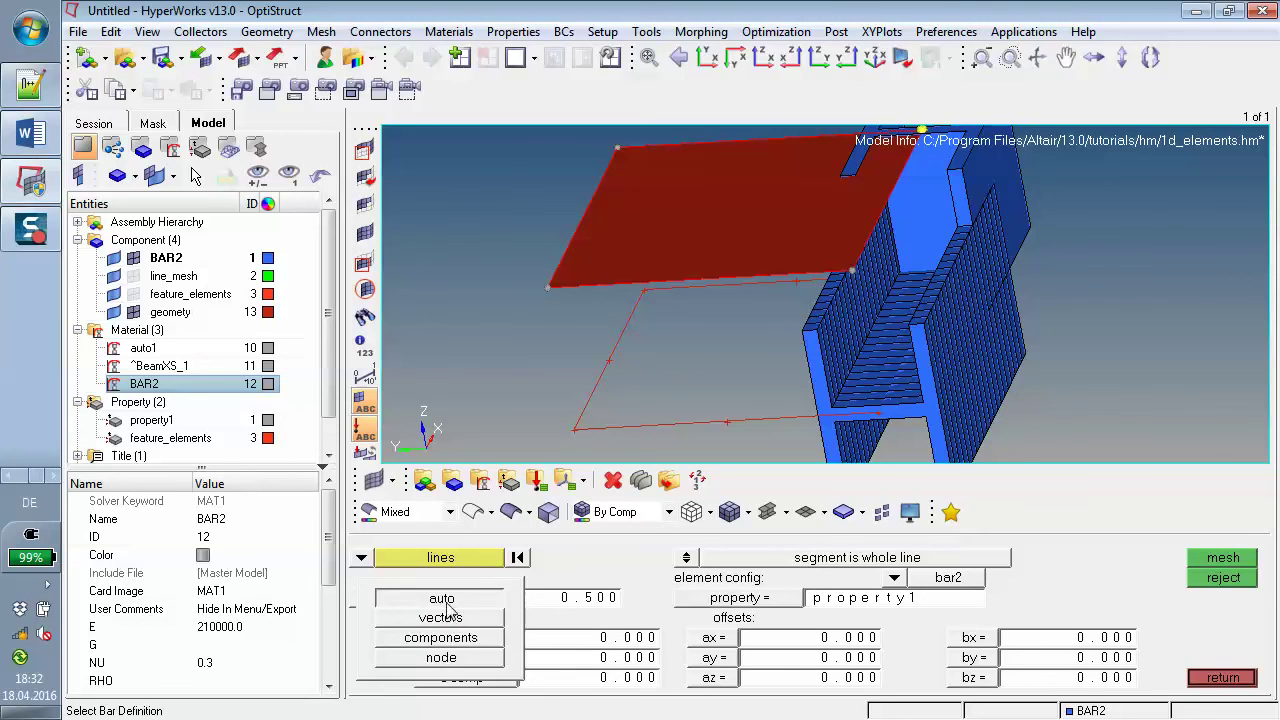
click(441, 597)
click(410, 637)
click(441, 617)
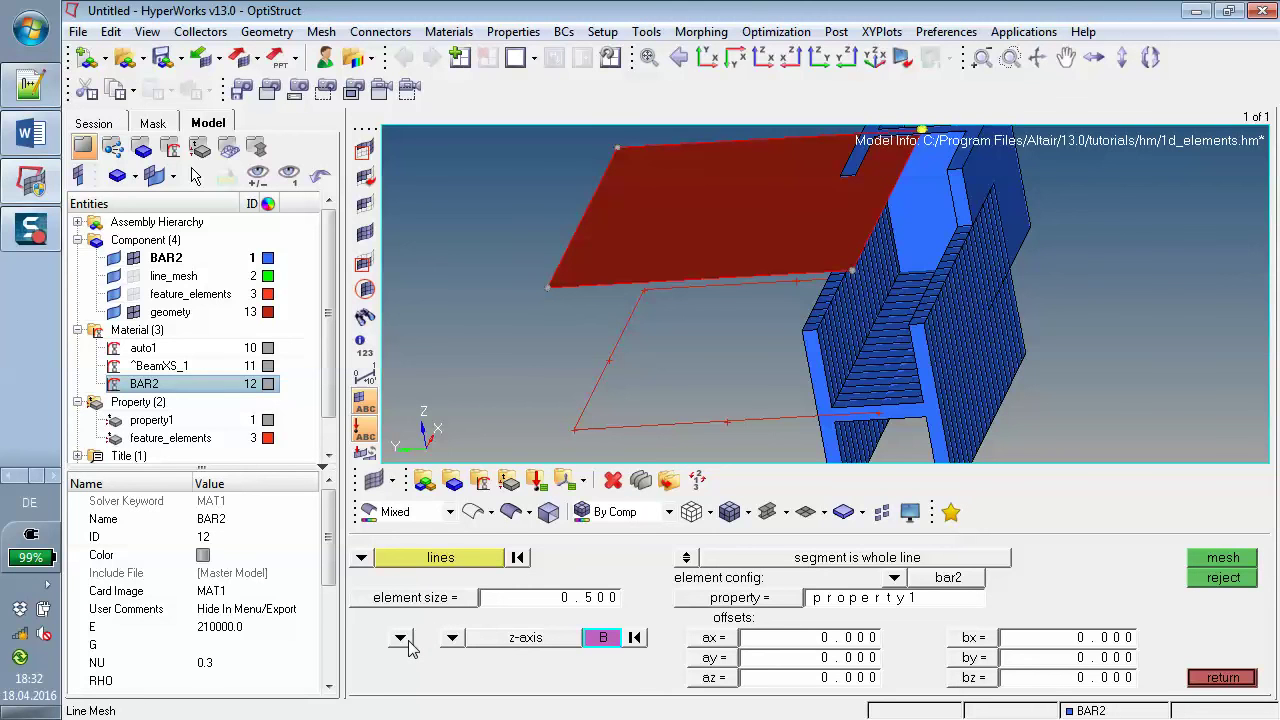
click(452, 638)
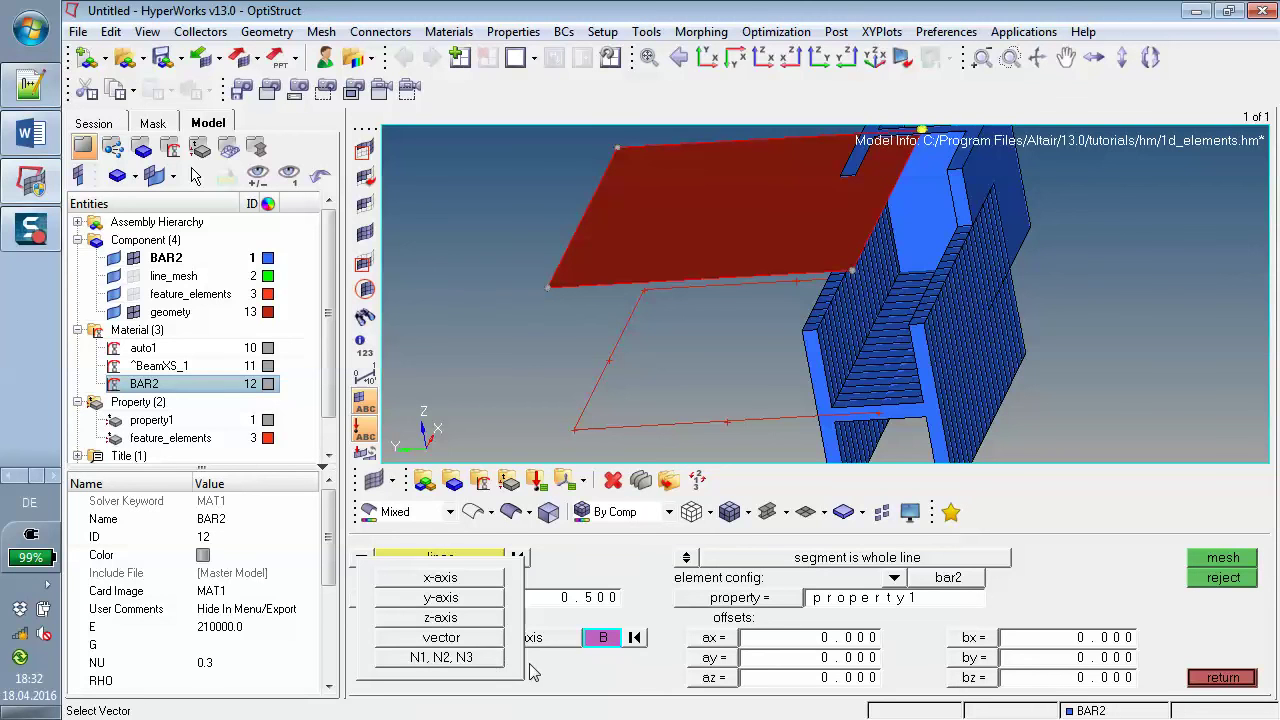
click(469, 619)
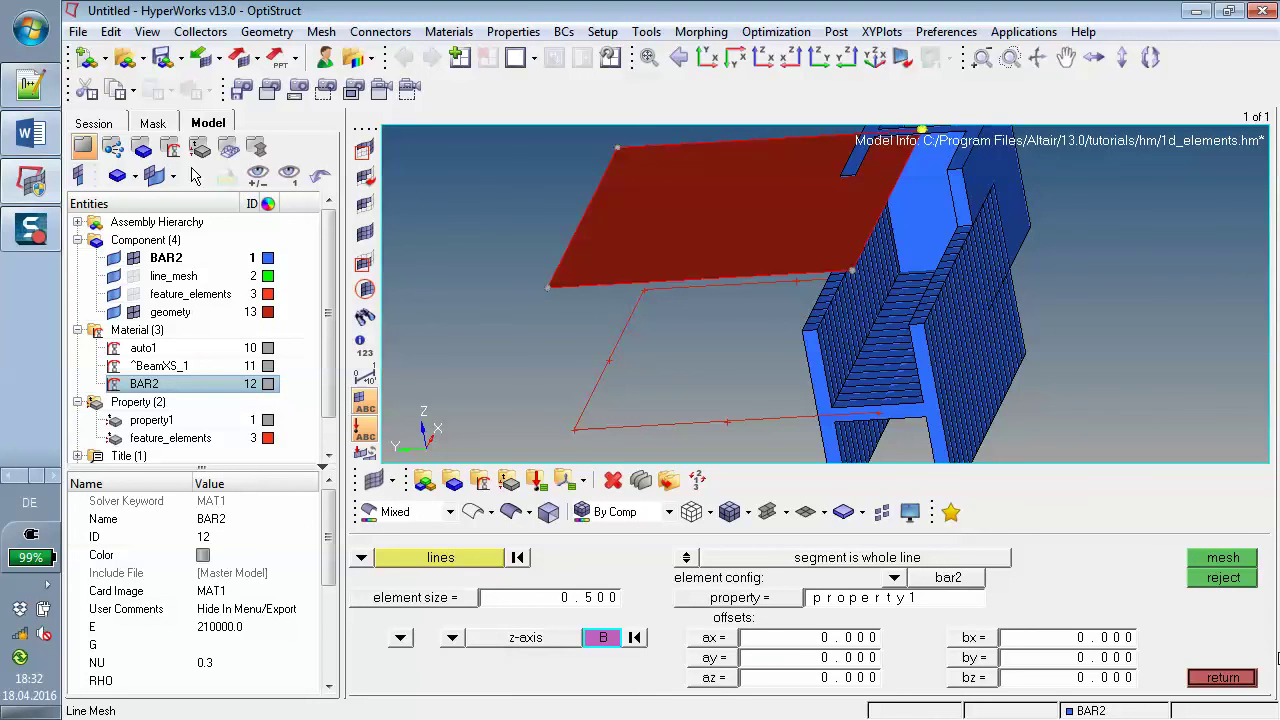
click(1237, 684)
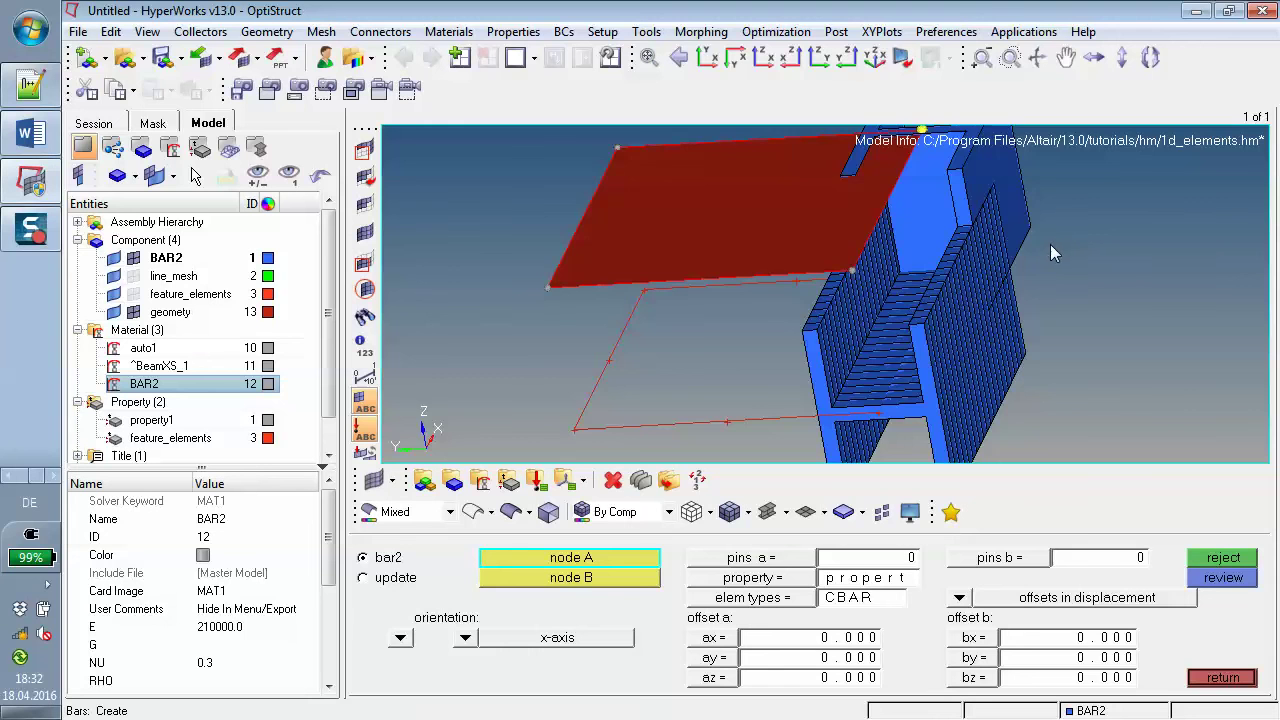
ctrl+drag(1053, 263, 622, 349)
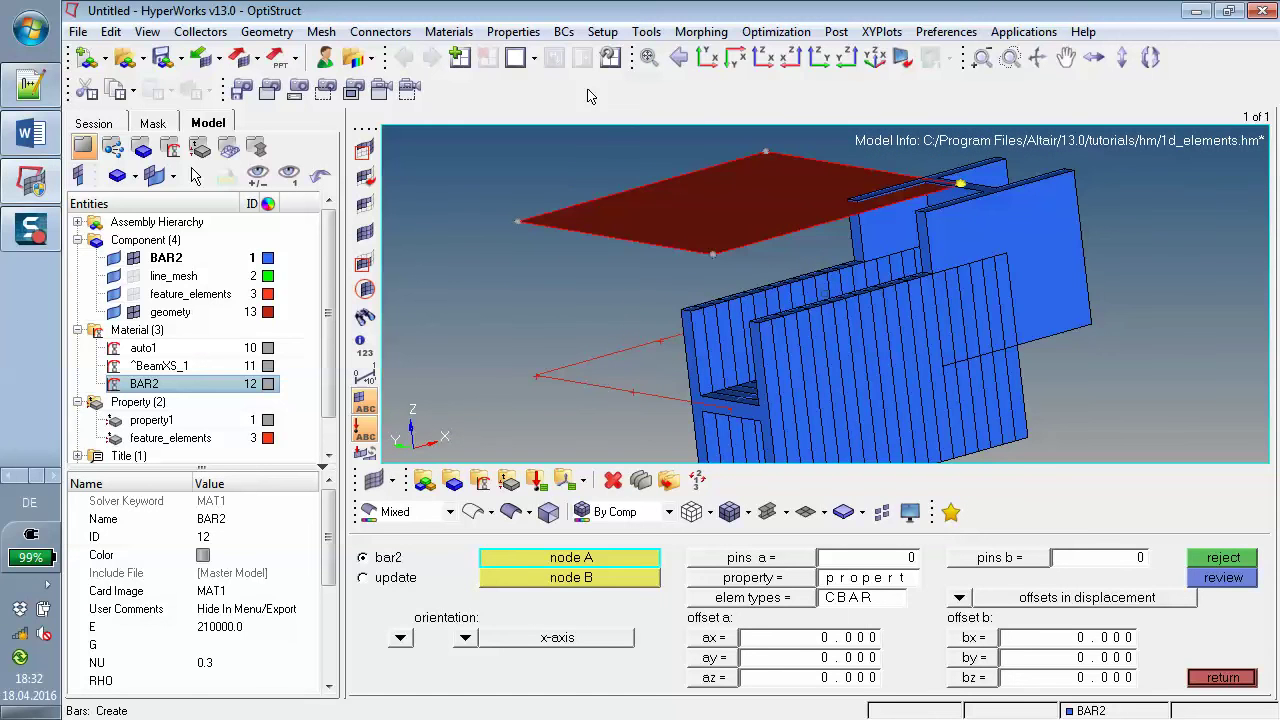